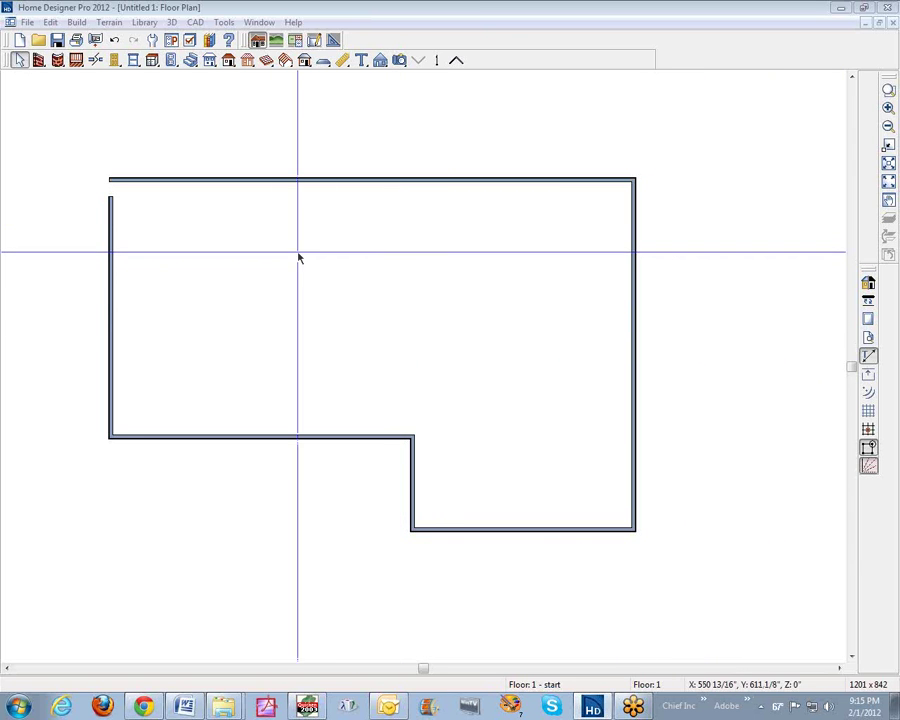
Step: Stretch the left wall's top end up to join the top wall, closing the L-shaped outline
click(110, 250)
drag(107, 225, 108, 176)
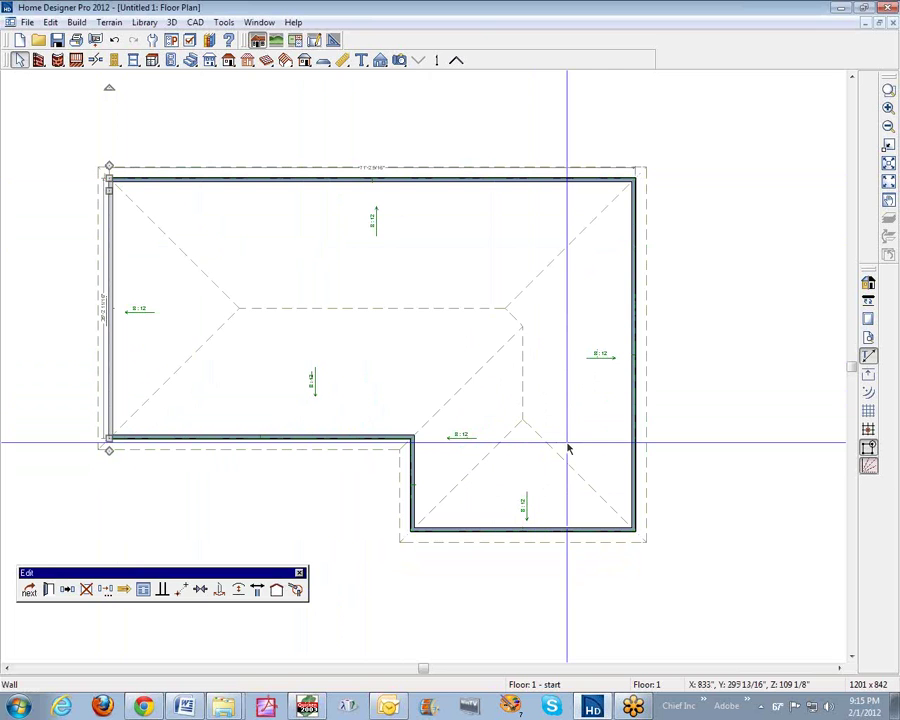
key(Escape)
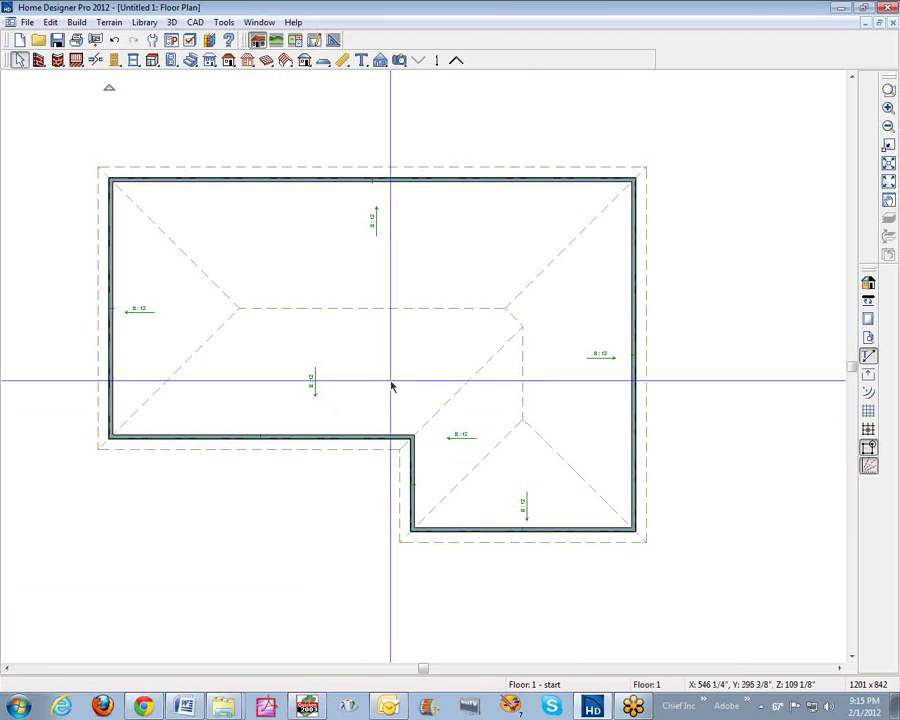
Step: Draw an interior wall from the front wall to the back wall, splitting off the left end
click(38, 60)
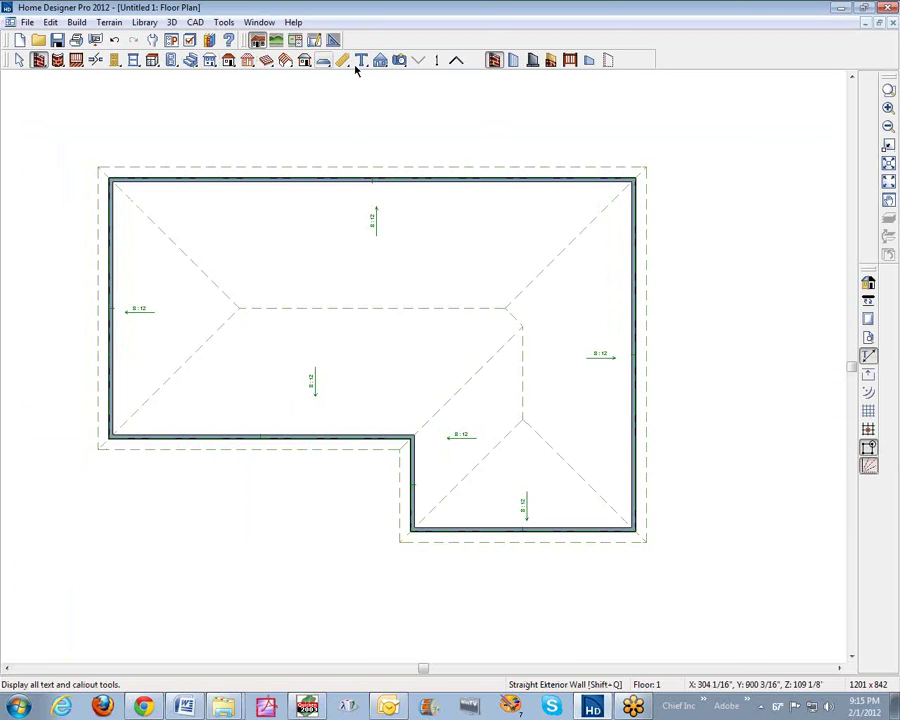
click(513, 60)
drag(301, 433, 293, 183)
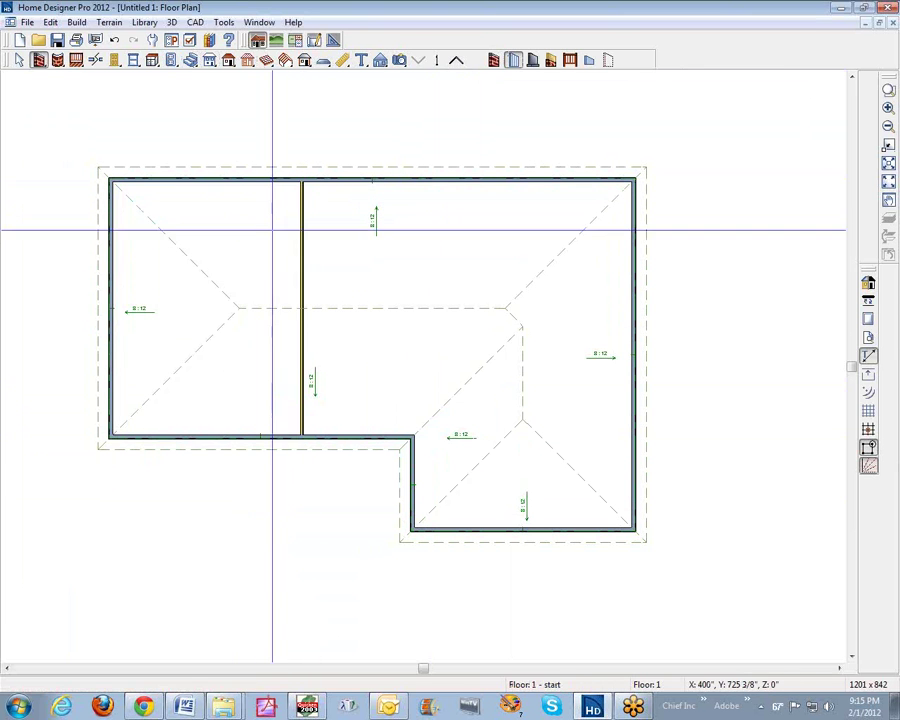
Step: Set the new left room's Room Type to Garage
right_click(268, 242)
click(325, 279)
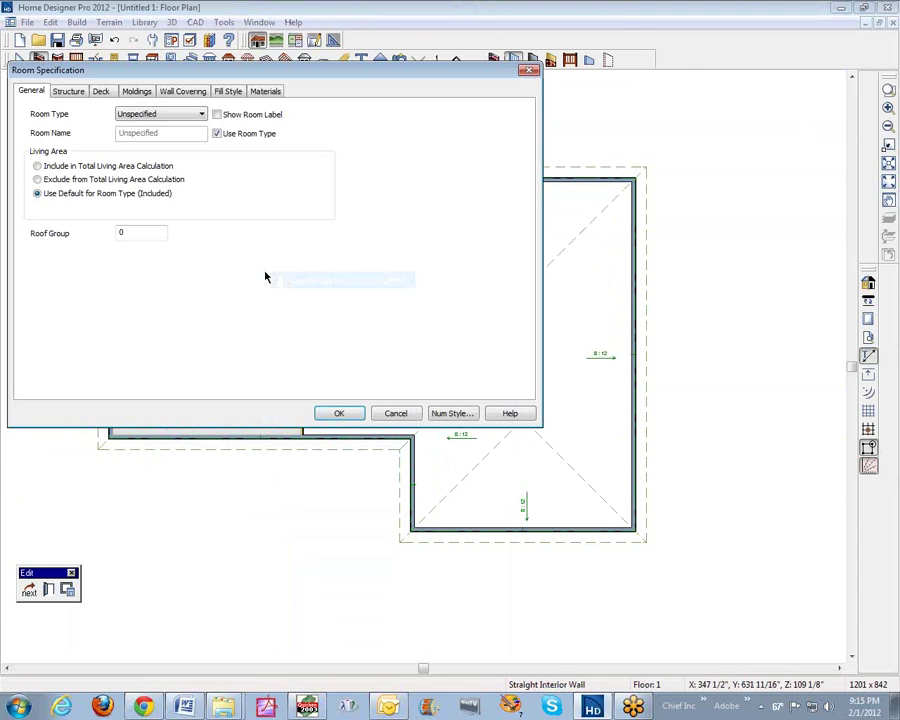
click(203, 114)
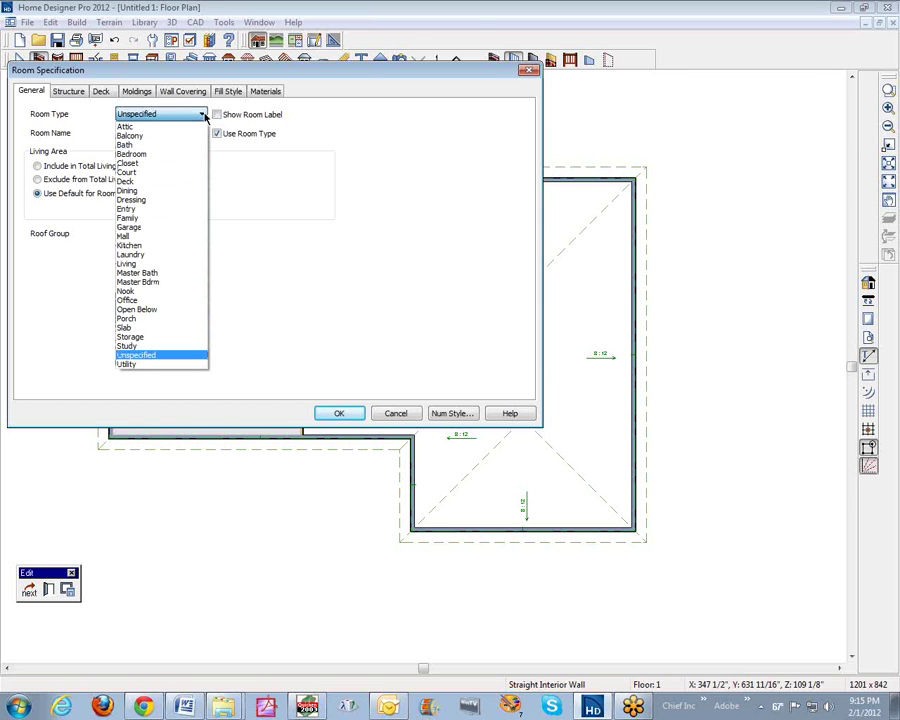
click(158, 227)
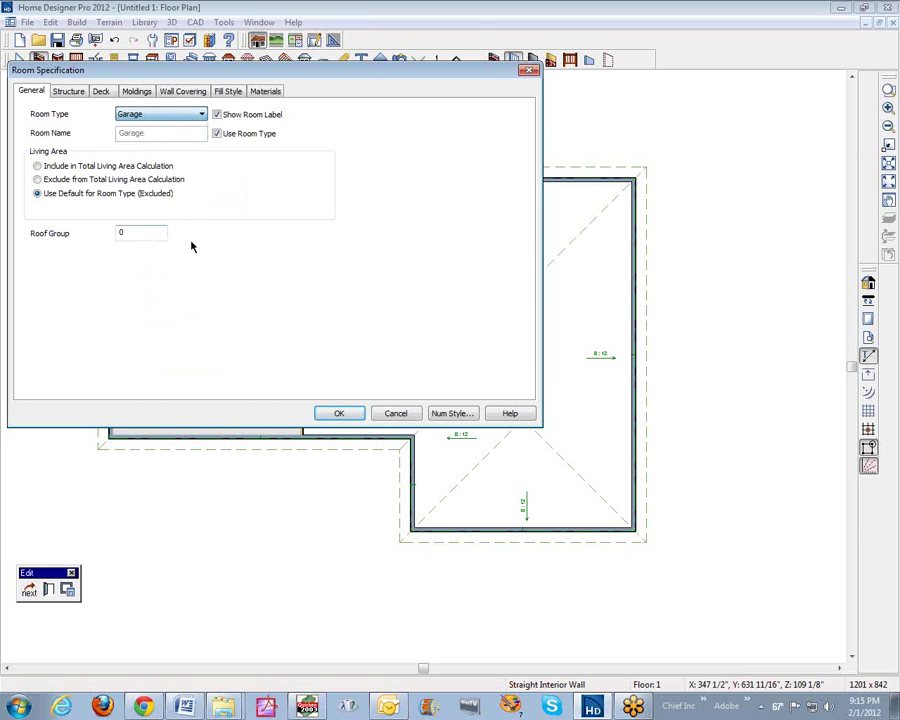
click(339, 413)
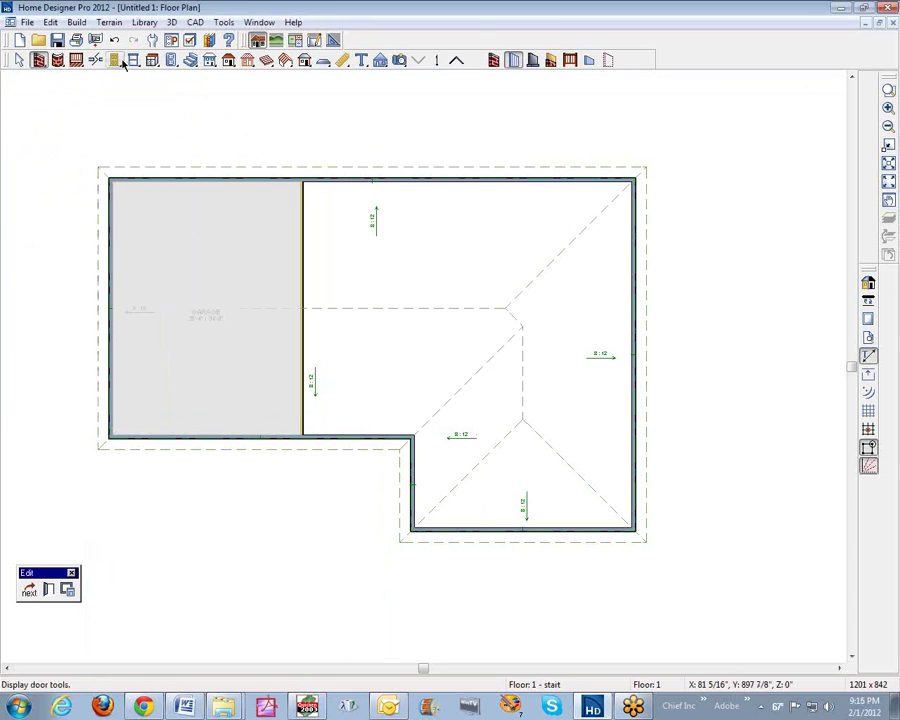
click(117, 60)
Step: Place a garage door in the garage's front wall
click(589, 59)
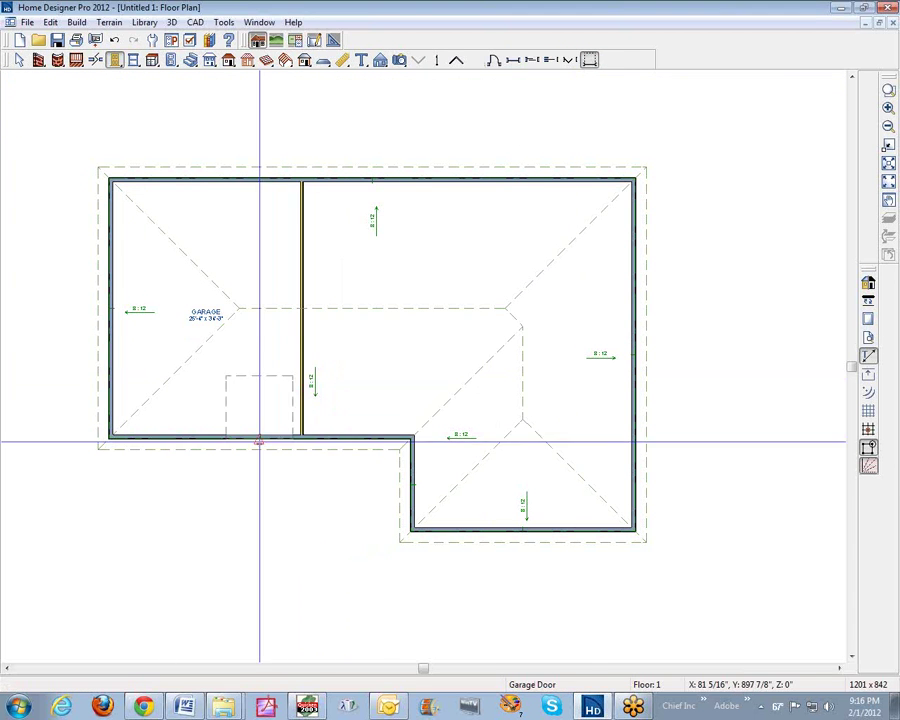
click(228, 437)
right_click(228, 437)
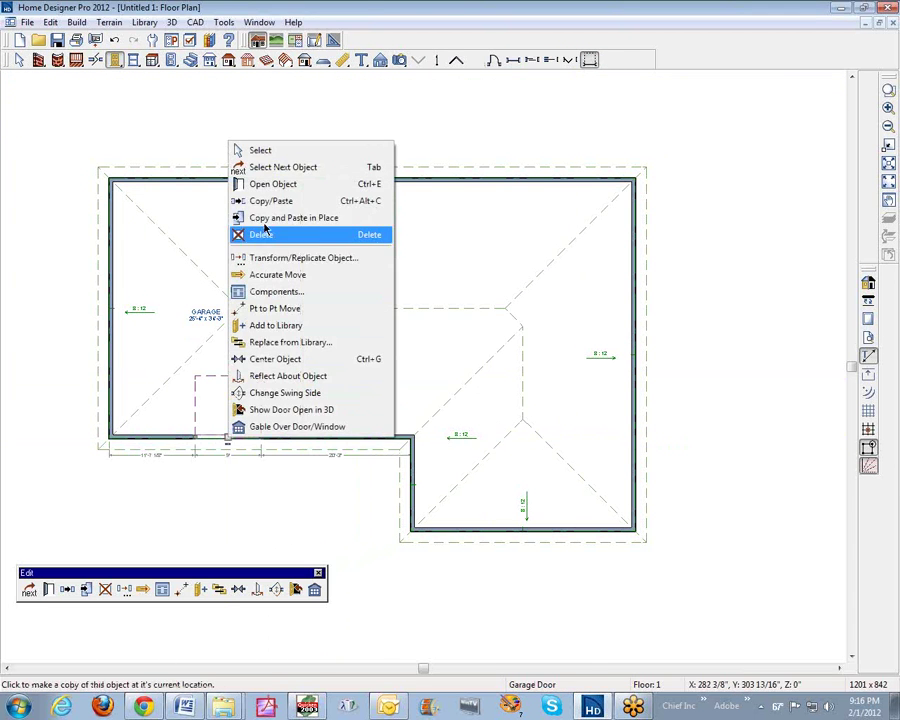
click(294, 170)
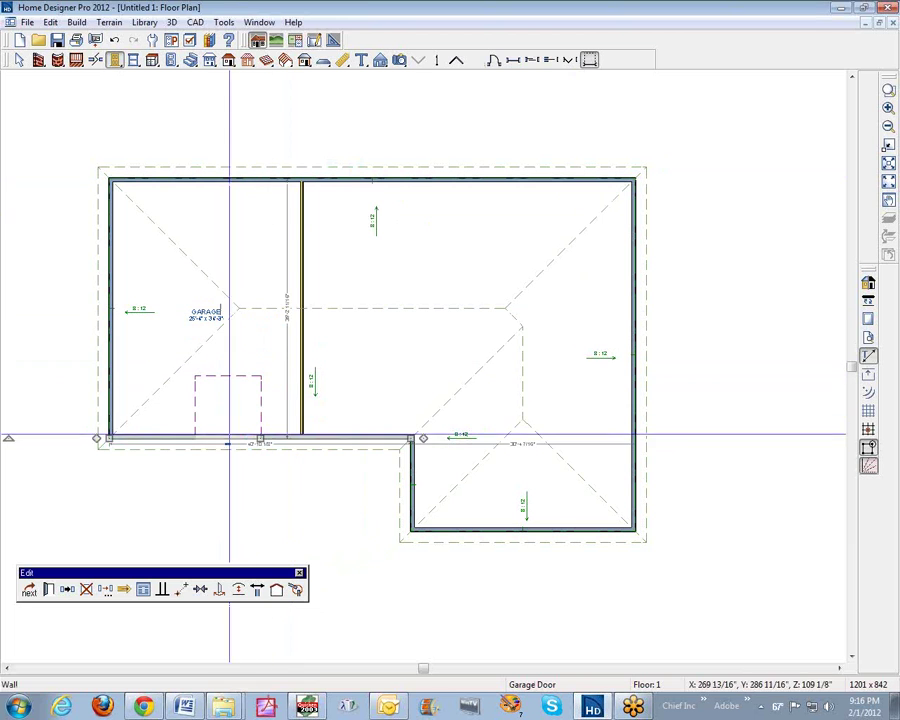
Step: Widen the garage door to 16' and slide it left along the front wall
right_click(231, 437)
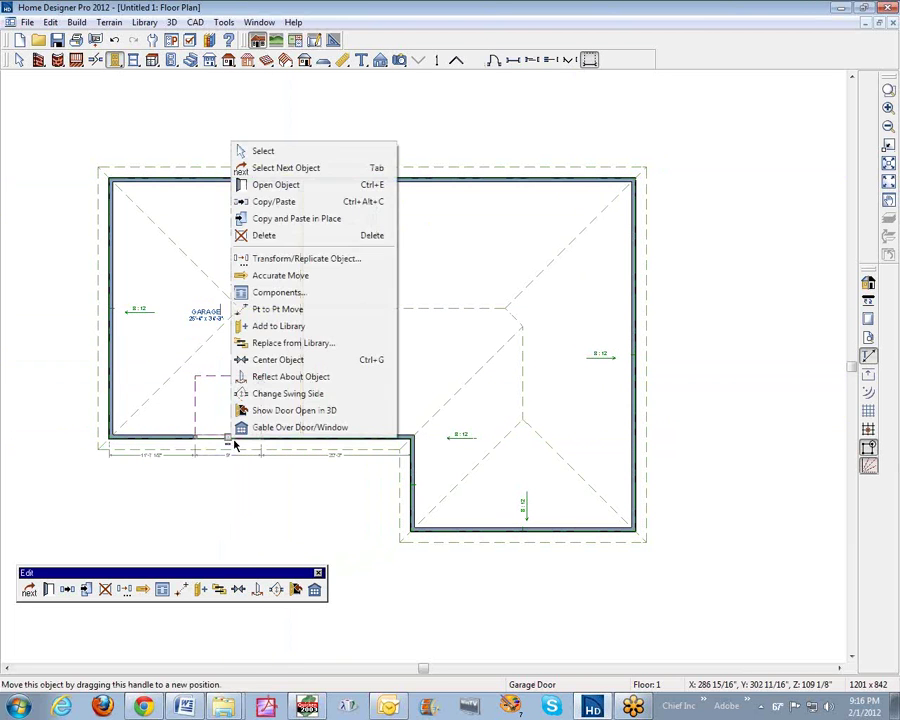
click(292, 185)
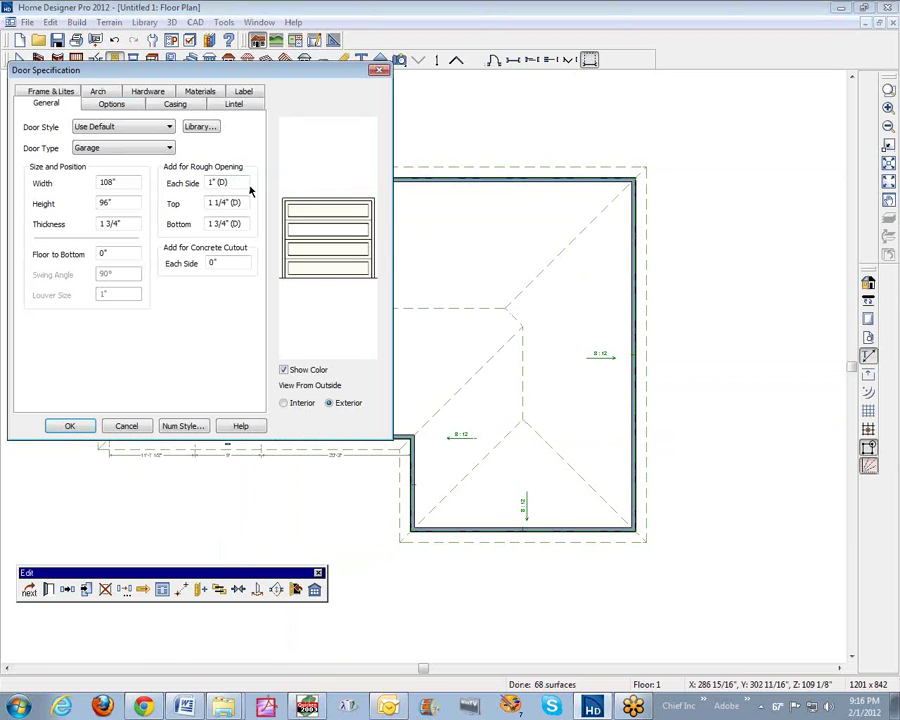
double_click(133, 181)
text(16')
key(Return)
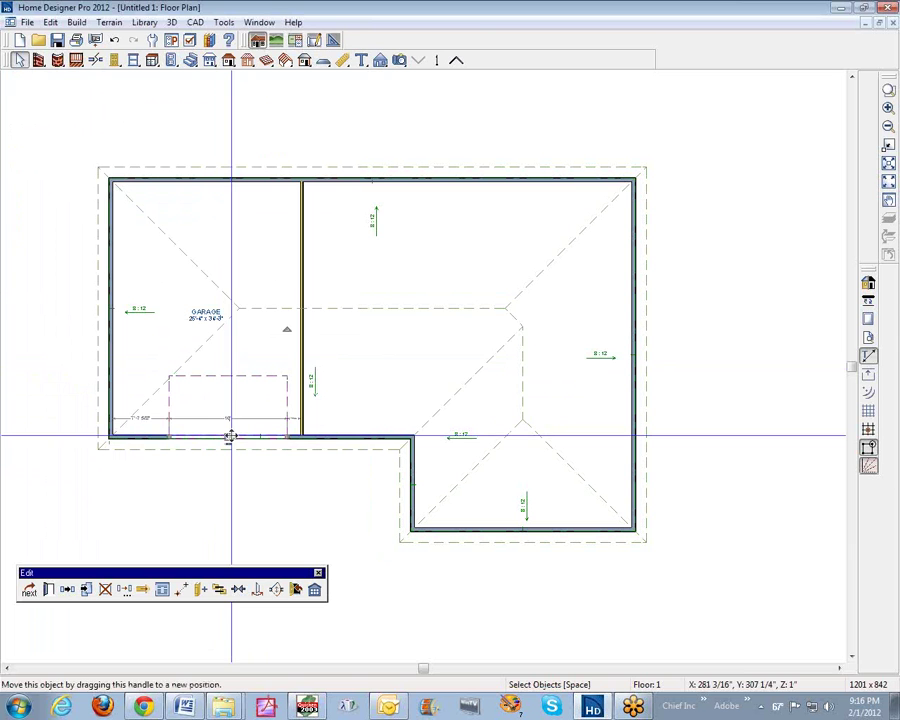
drag(228, 437, 201, 437)
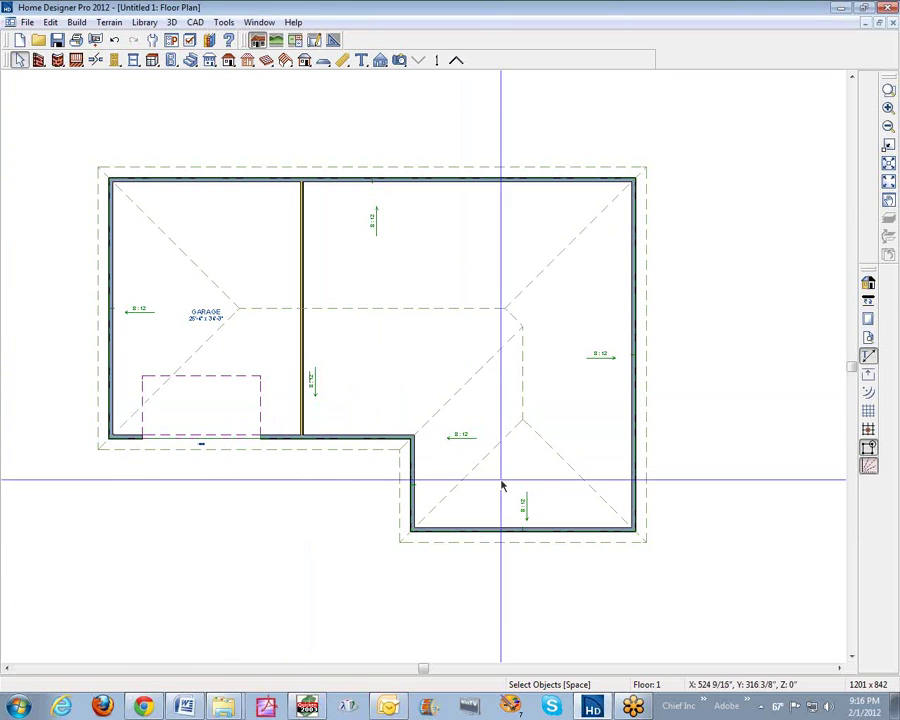
Step: Zoom in on the lower-right wing and select its inner wall
click(888, 91)
drag(285, 389, 773, 588)
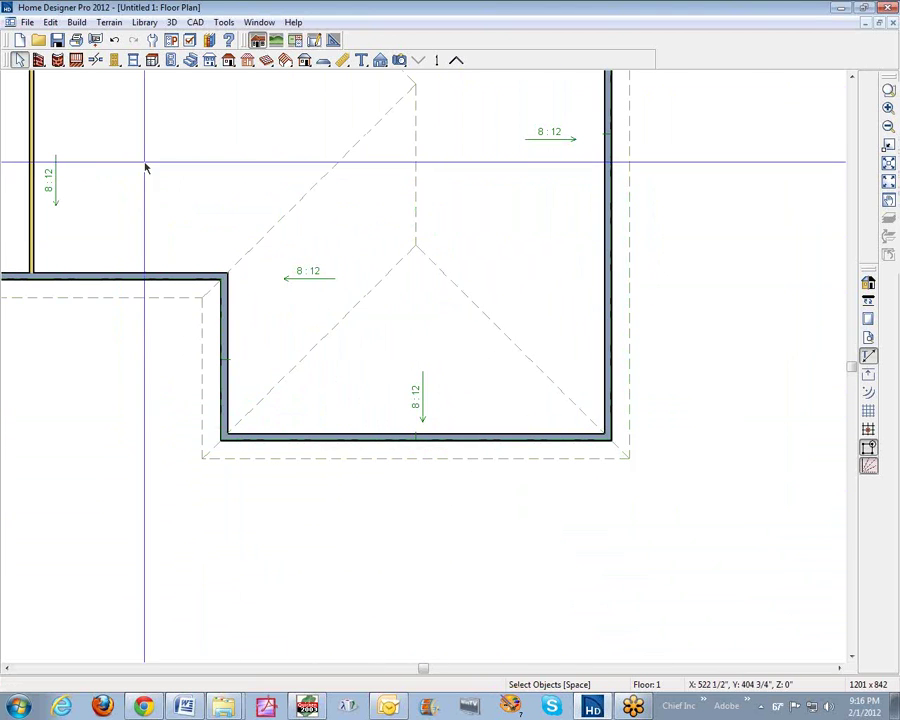
right_click(228, 361)
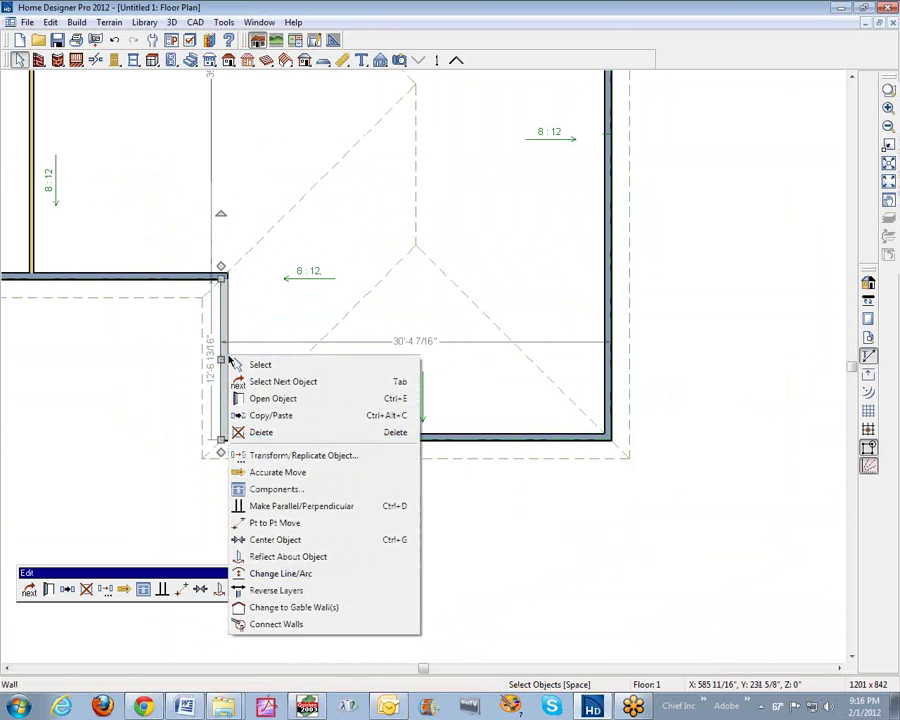
click(279, 360)
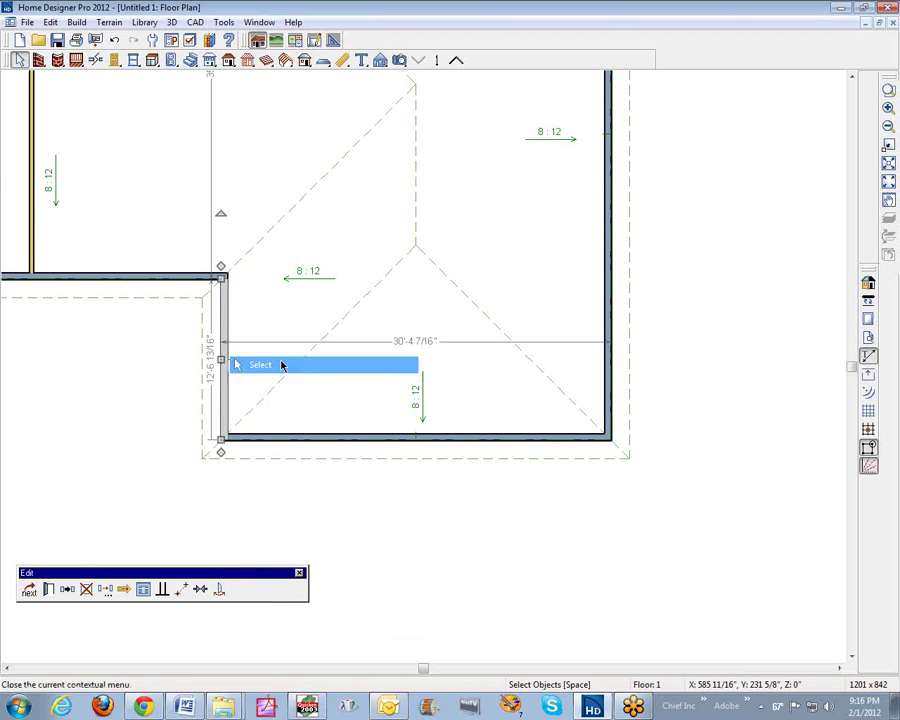
Step: Draw exterior walls boxing off the wing's inner corner into a small room
click(39, 60)
drag(362, 437, 231, 361)
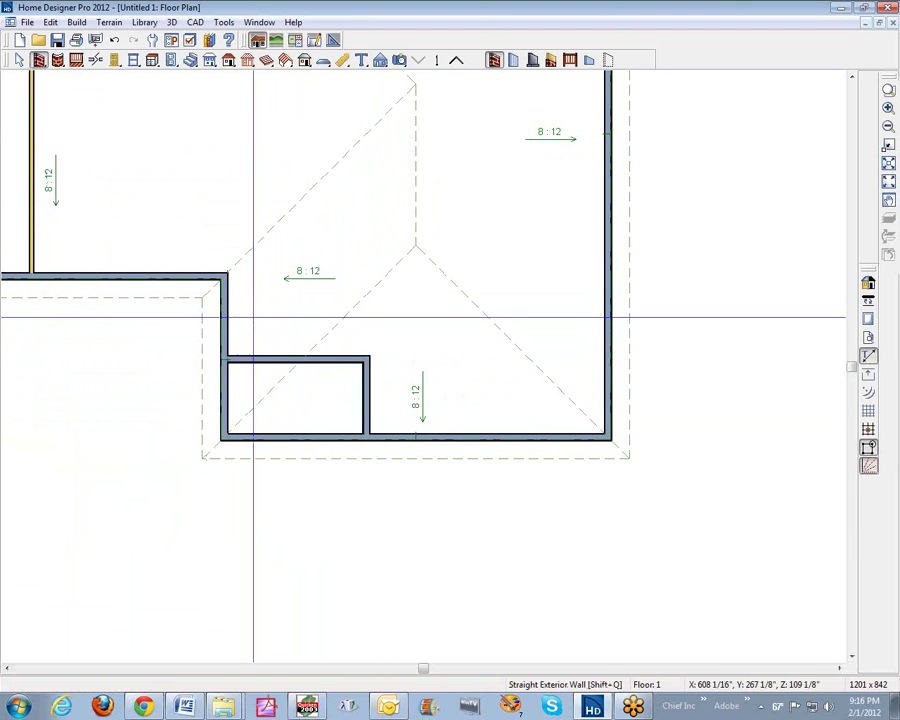
right_click(328, 413)
click(340, 418)
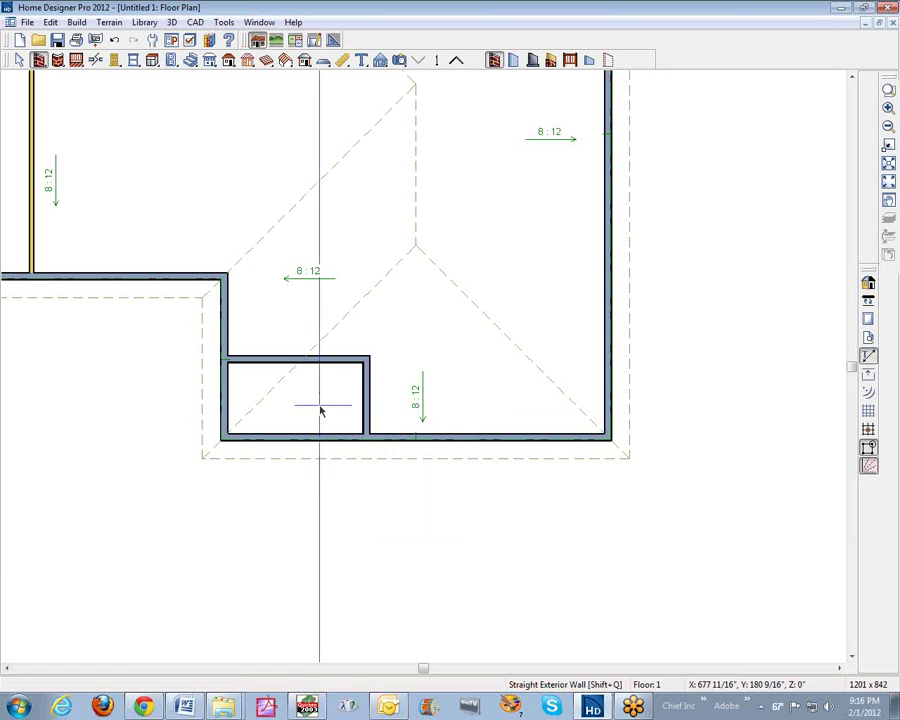
right_click(322, 410)
Step: Make the small corner room a Porch, leaving its floor structure definition unchanged
click(340, 450)
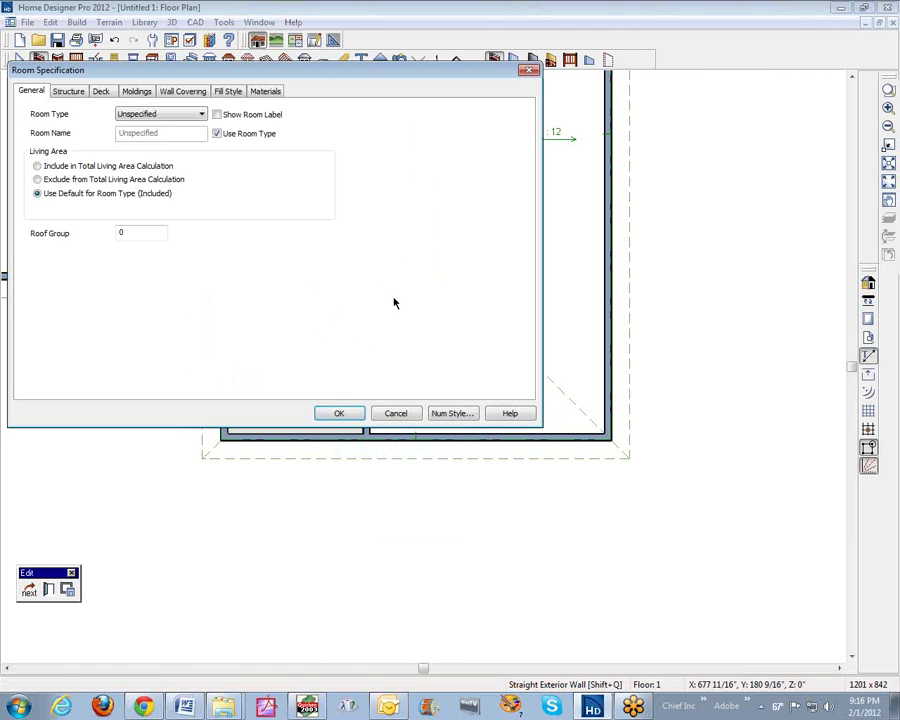
click(204, 115)
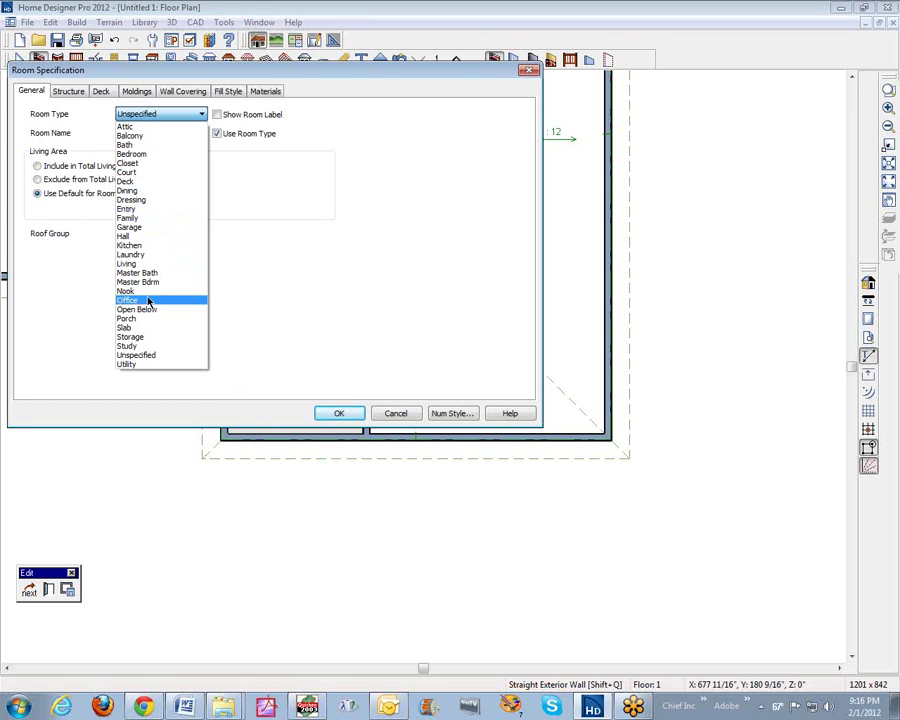
click(128, 318)
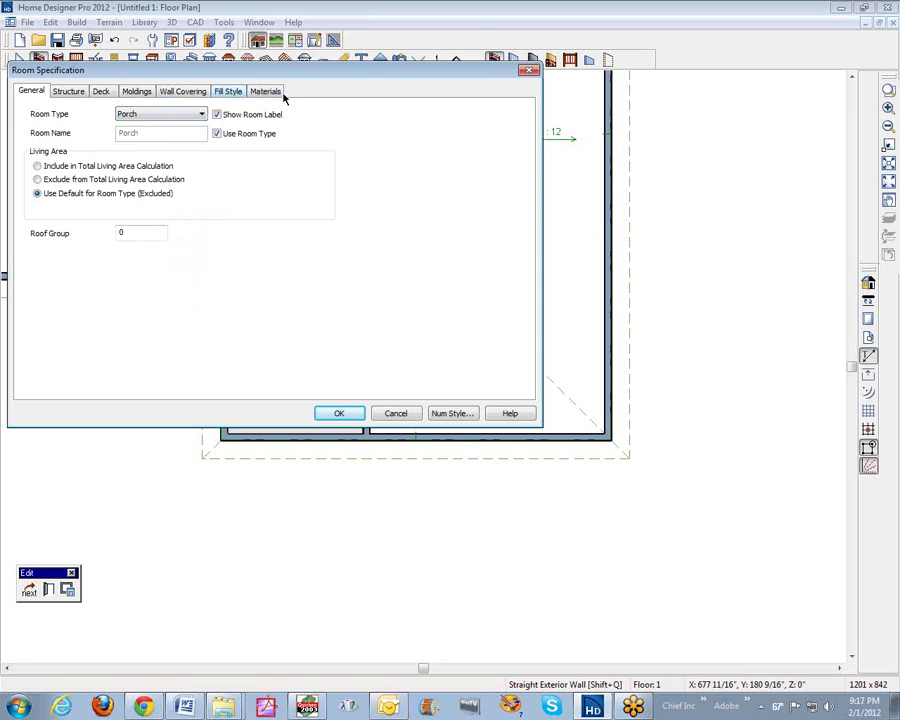
click(69, 91)
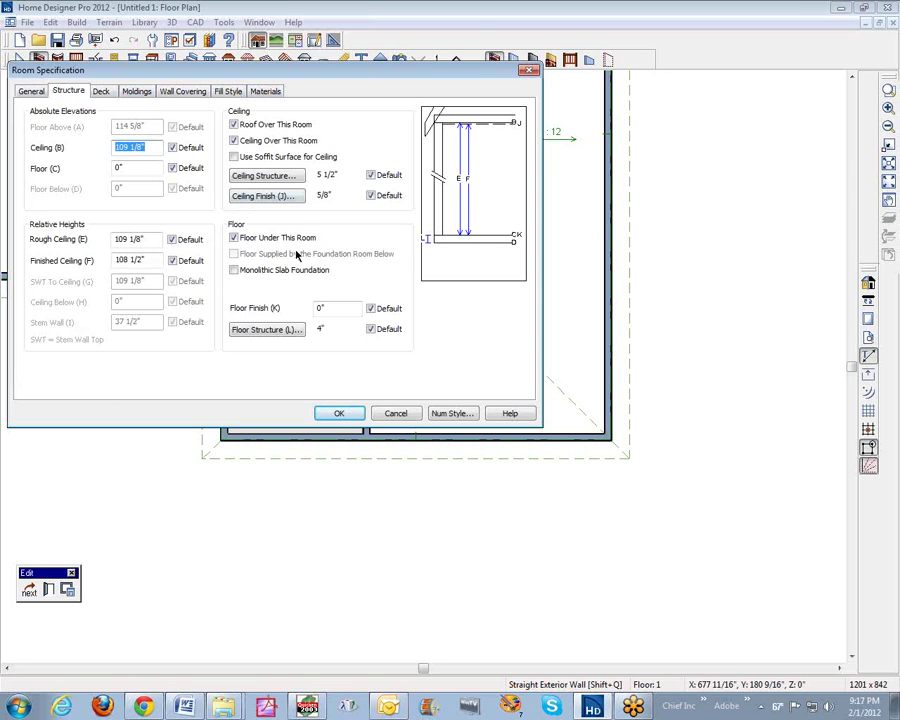
click(329, 328)
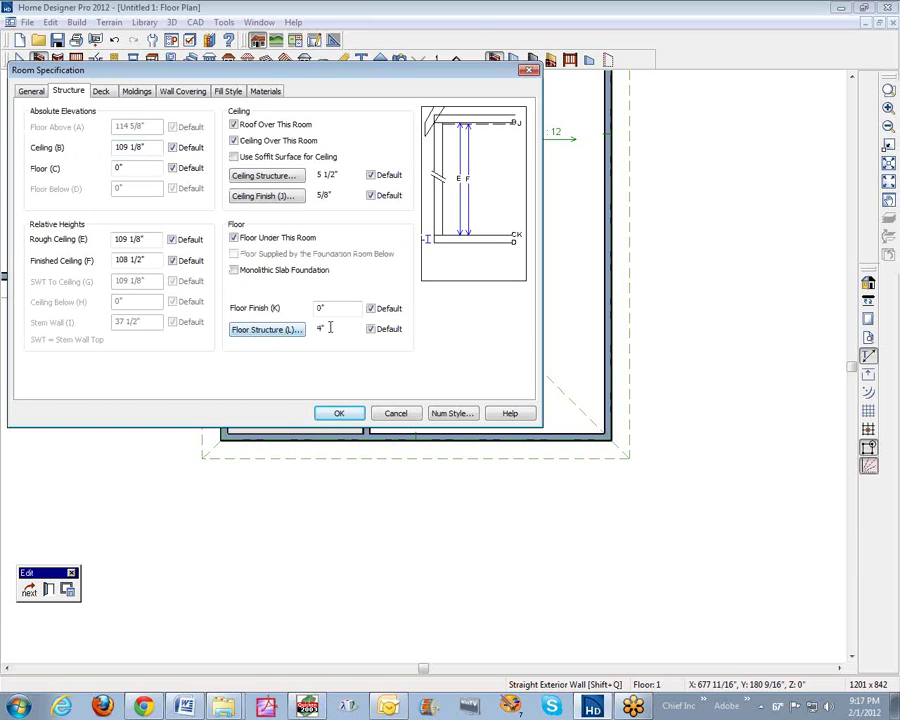
click(279, 333)
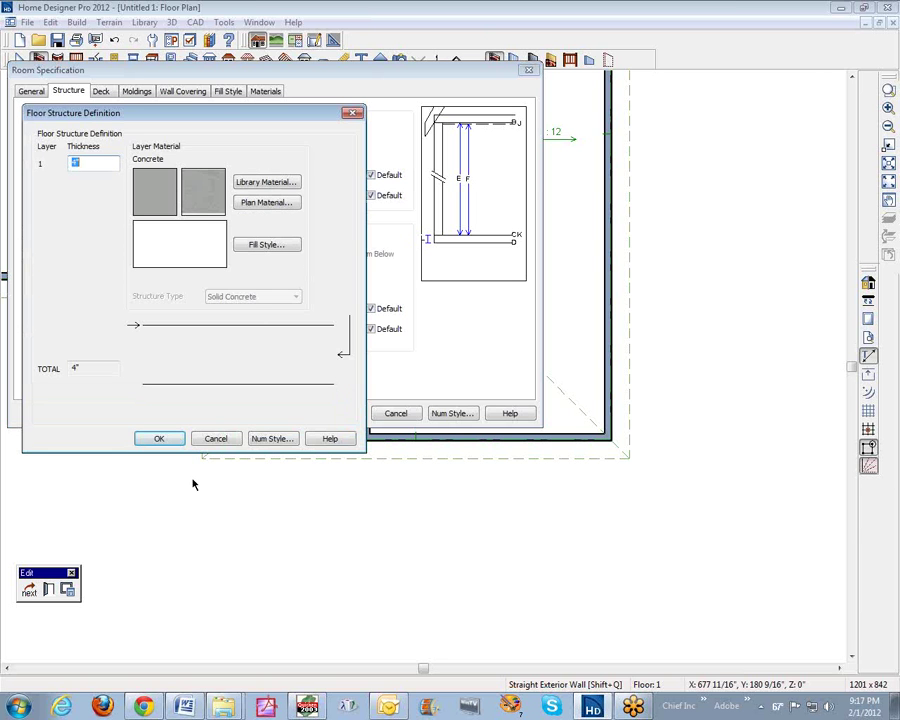
click(216, 439)
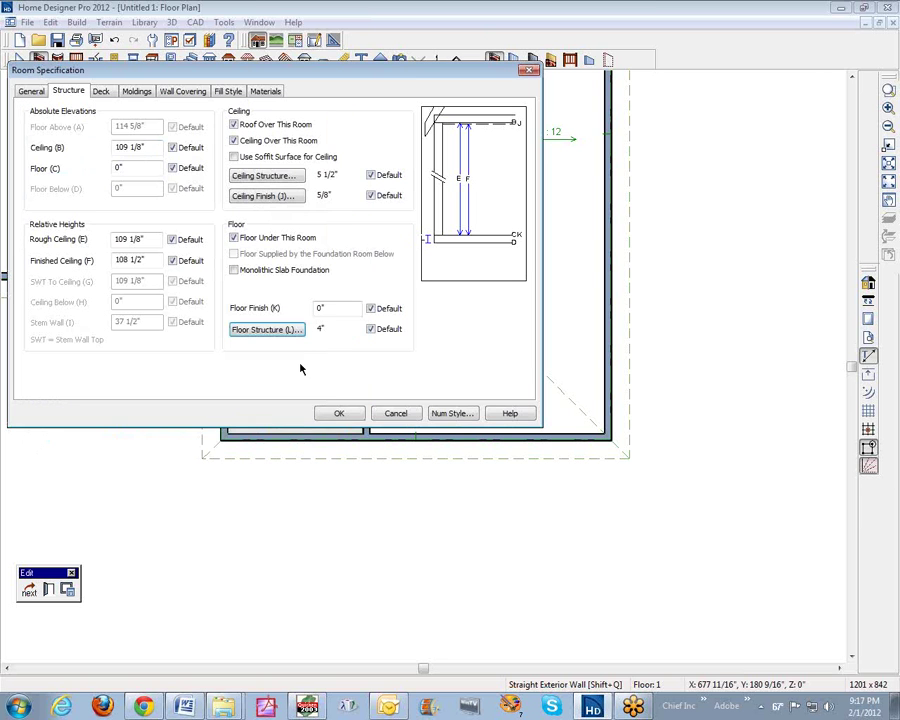
click(340, 413)
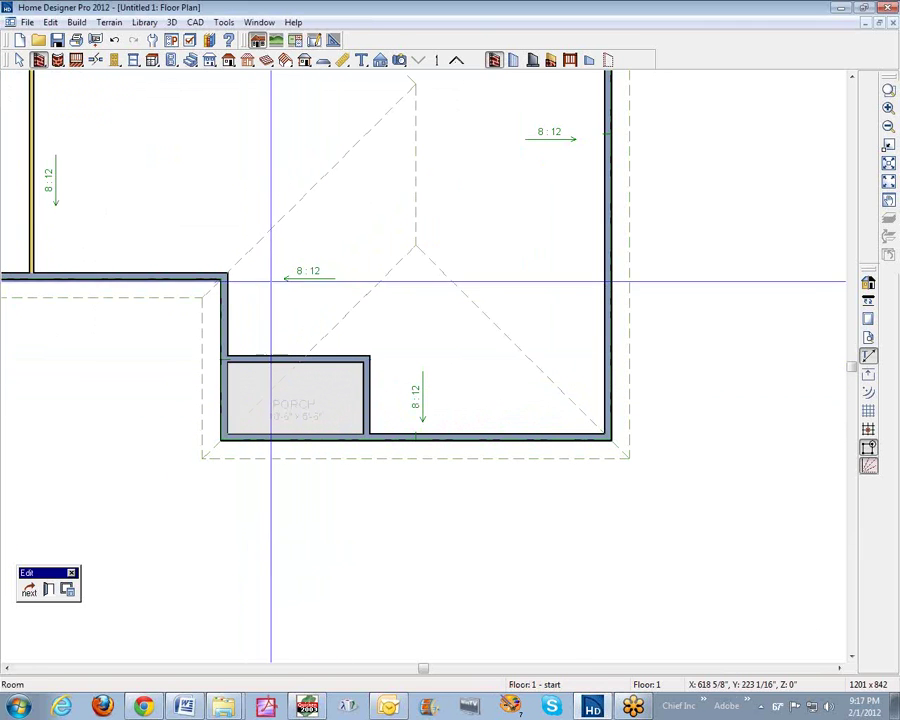
Step: Break the bottom wall at the porch corner and select both porch walls
click(95, 60)
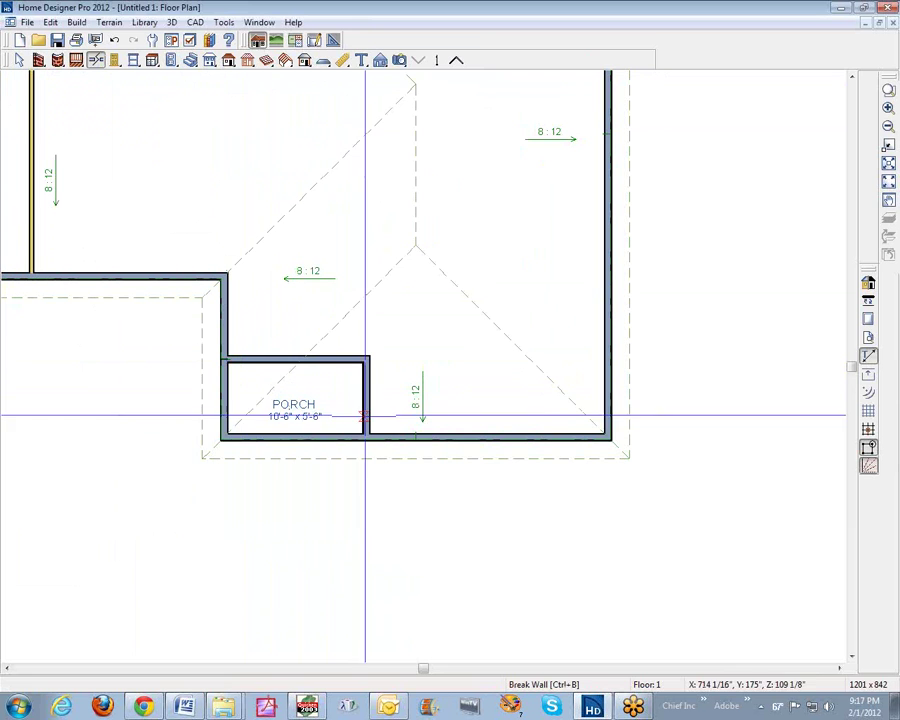
click(364, 438)
key(space)
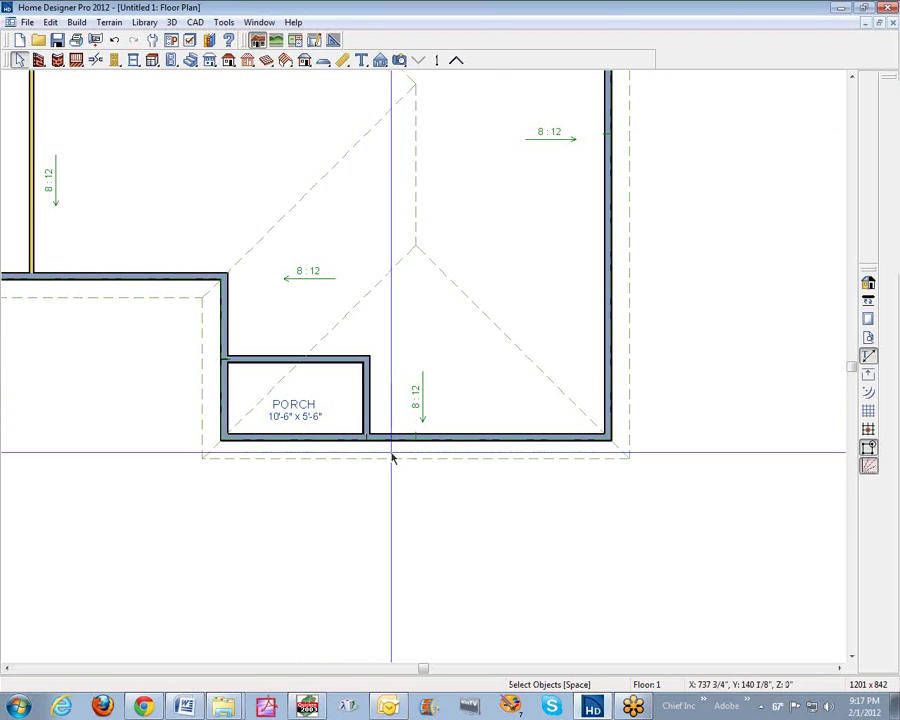
click(362, 438)
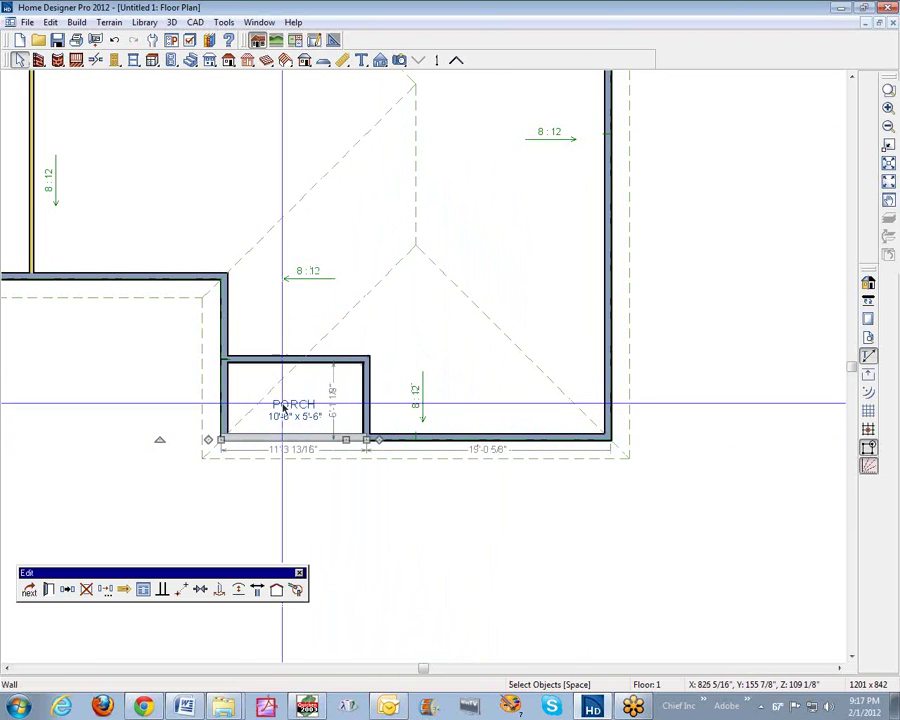
shift+click(230, 413)
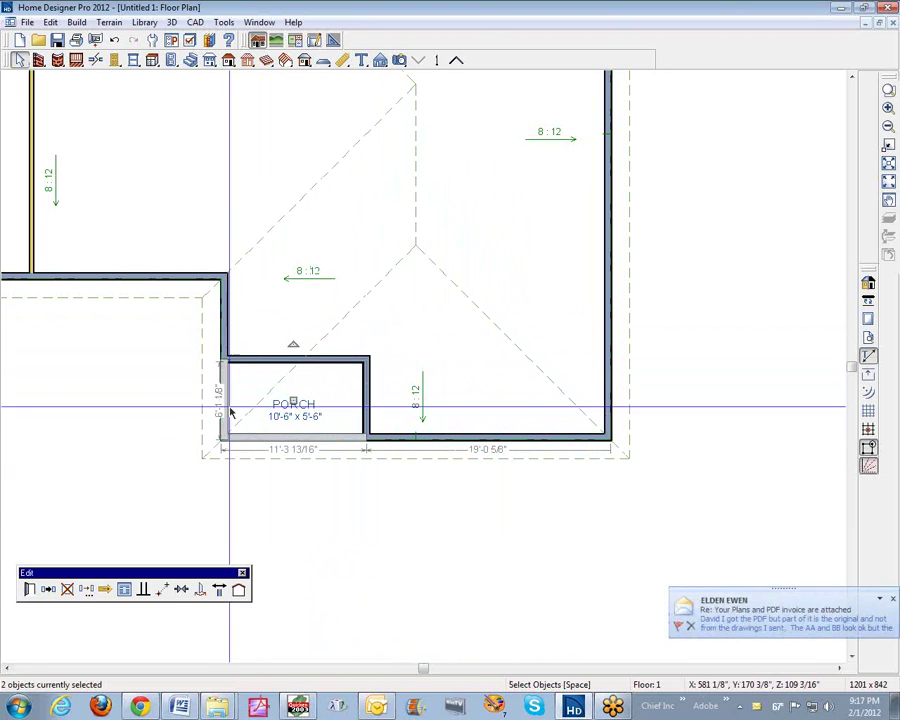
Step: Make the porch walls railings with posts to beam, no rail and no halfposts
click(30, 590)
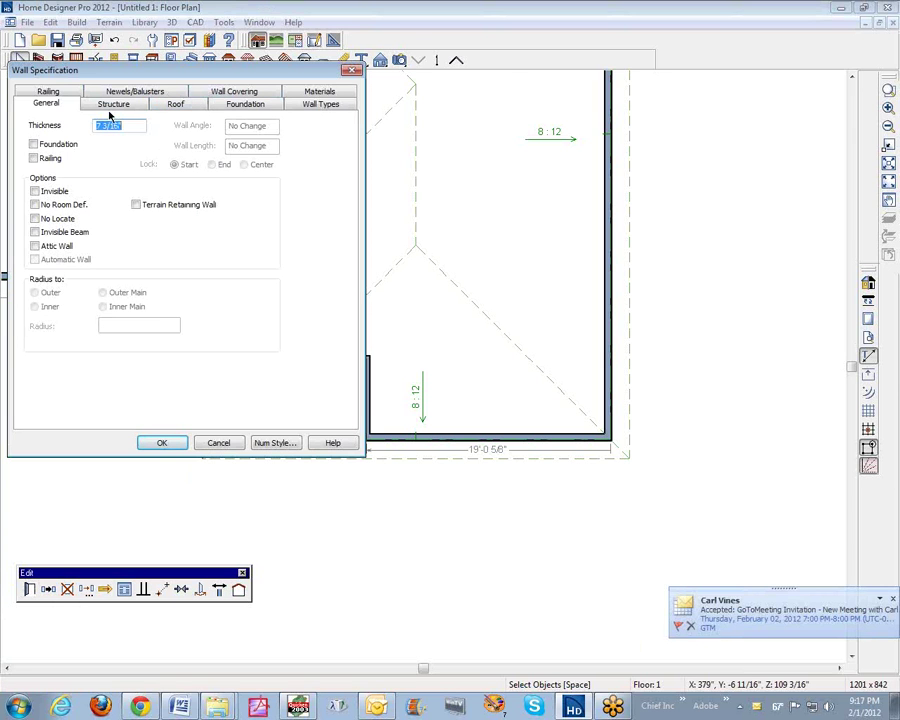
click(50, 92)
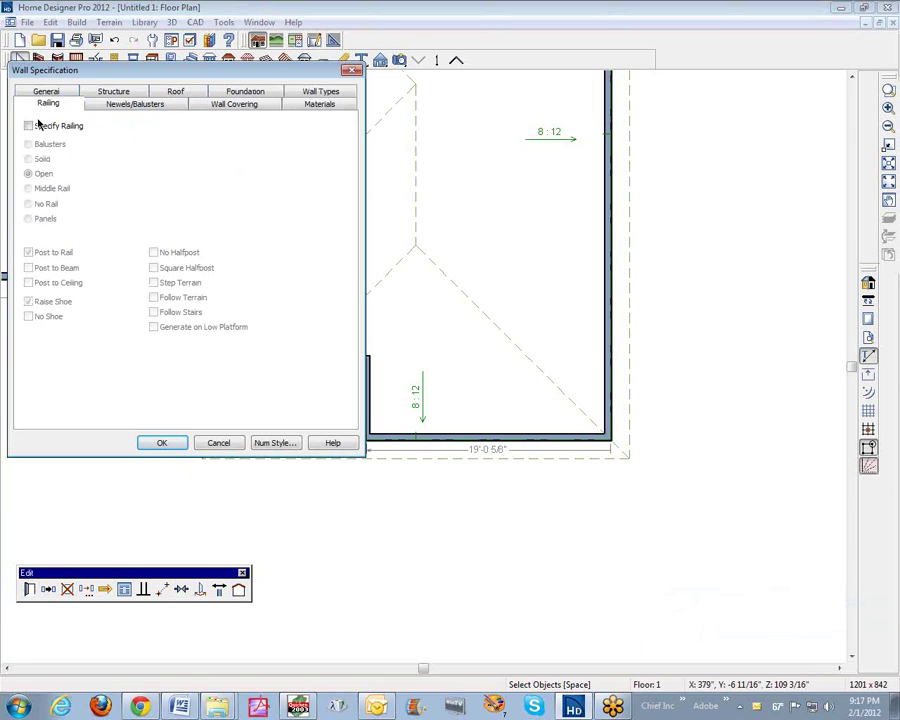
click(29, 126)
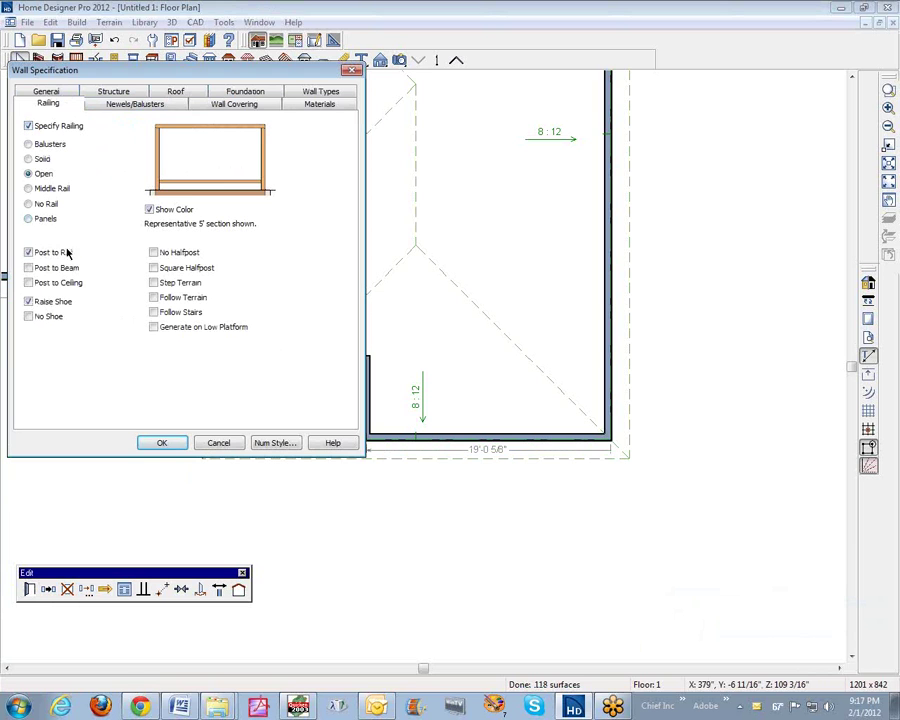
click(29, 268)
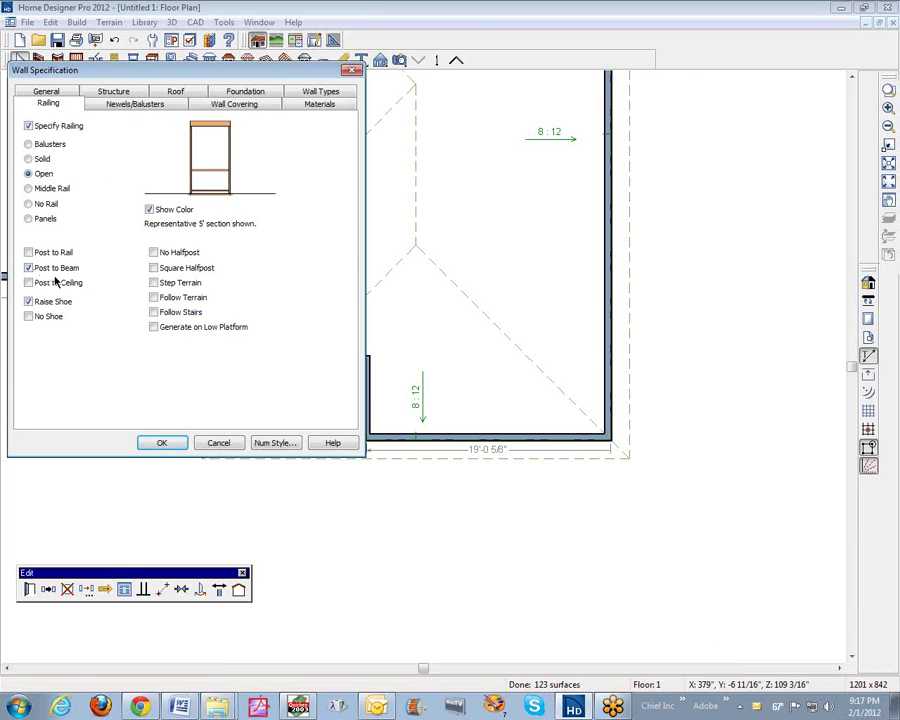
click(29, 204)
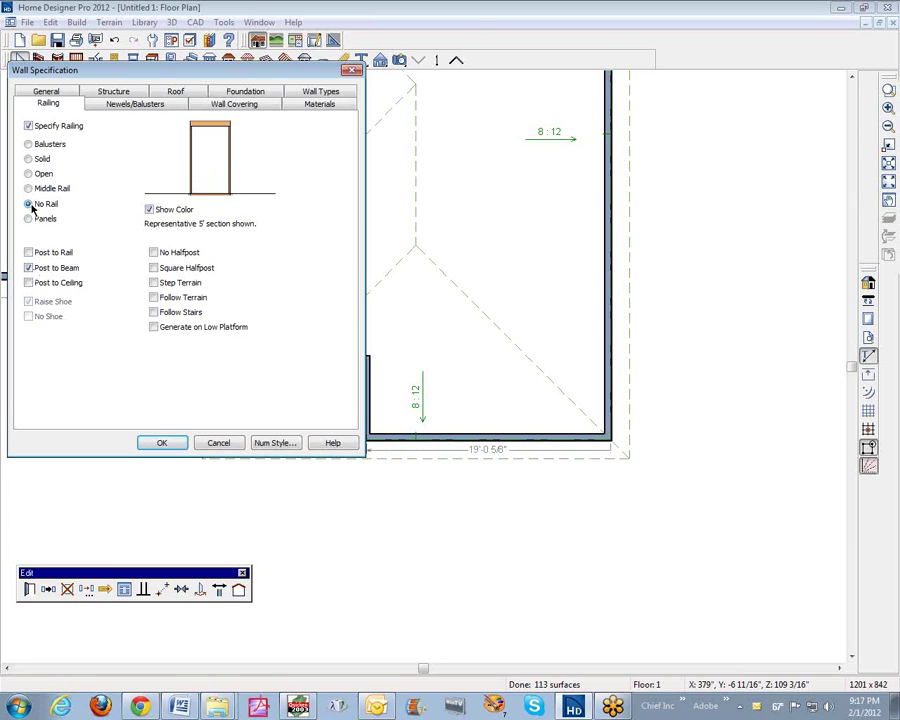
click(165, 254)
Step: Set the railing newel width to 1/16" and apply the wall settings
drag(208, 82, 689, 292)
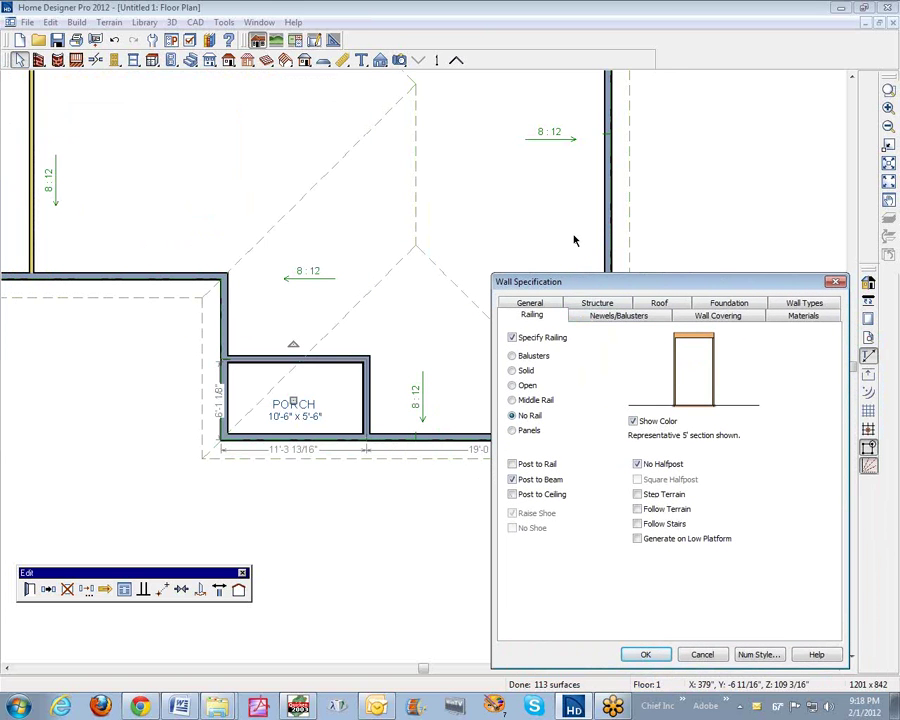
drag(605, 285, 519, 203)
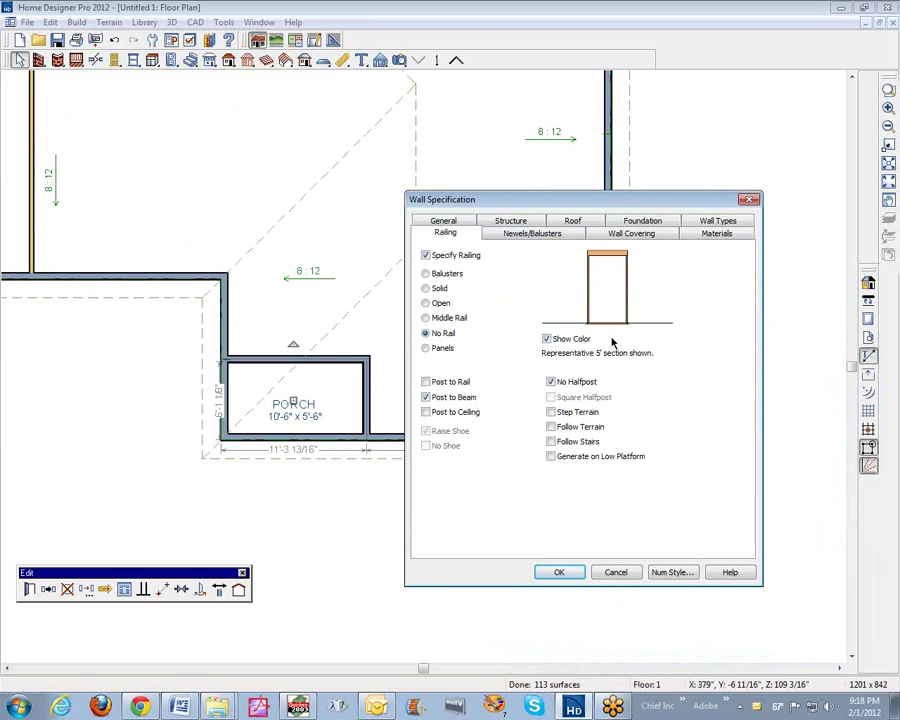
click(535, 234)
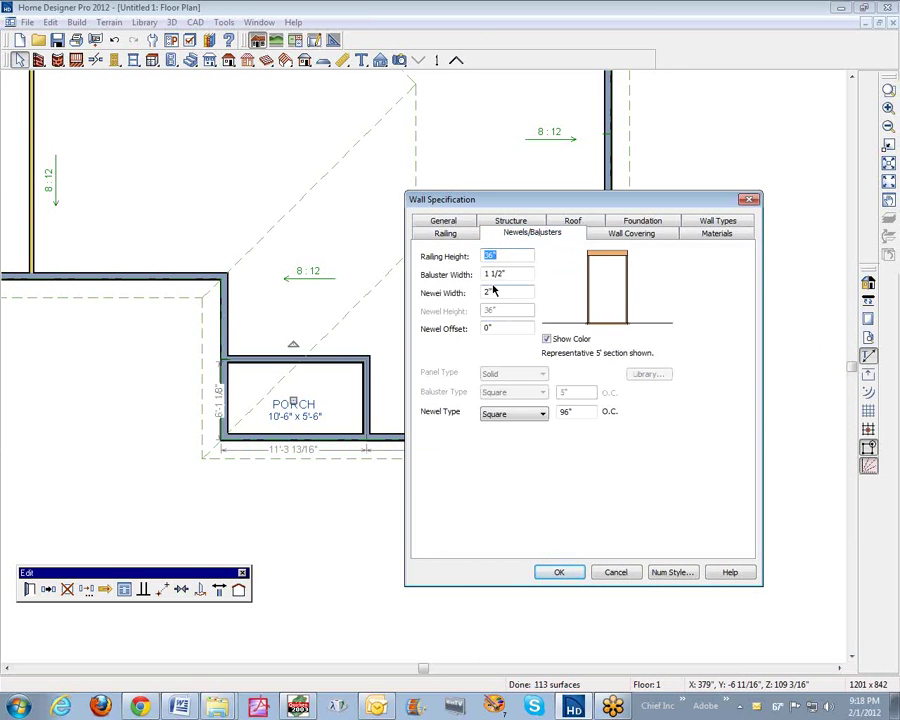
drag(510, 291, 437, 312)
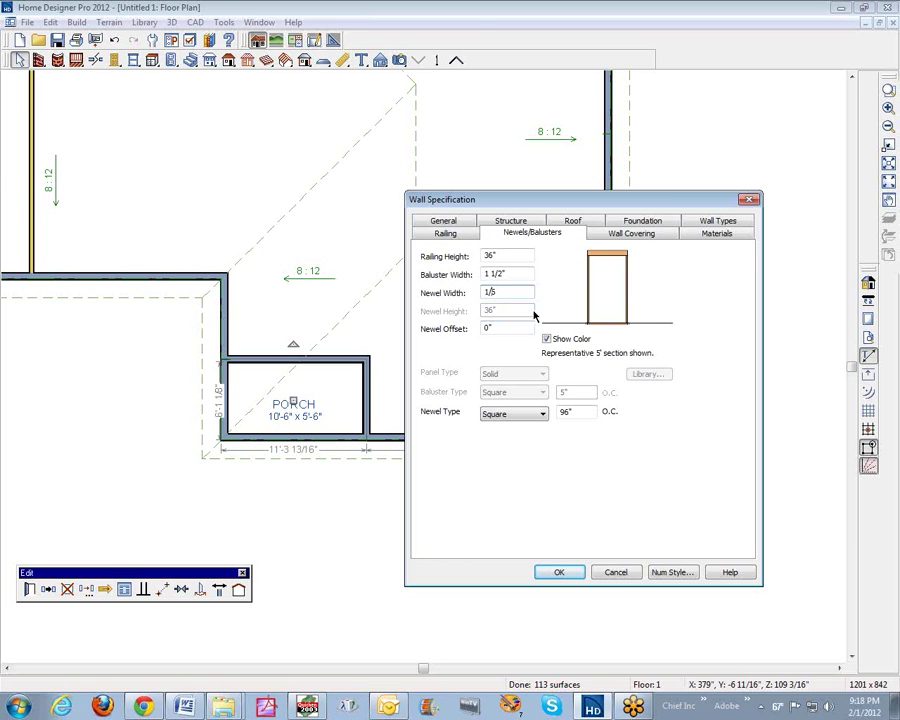
text(1)
key(Delete)
text(6)
click(559, 573)
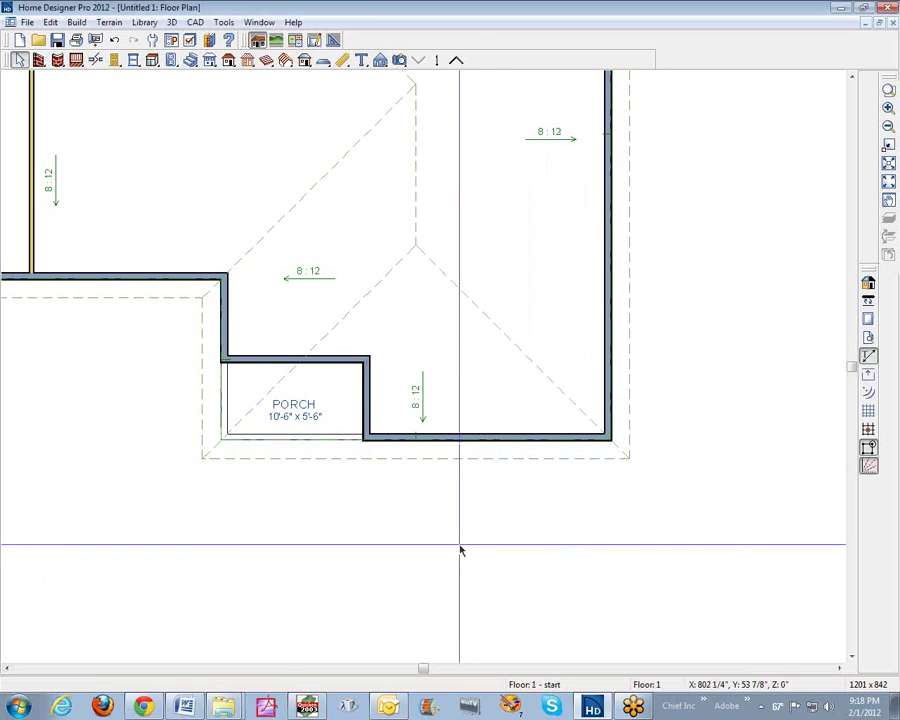
click(283, 438)
shift+click(221, 399)
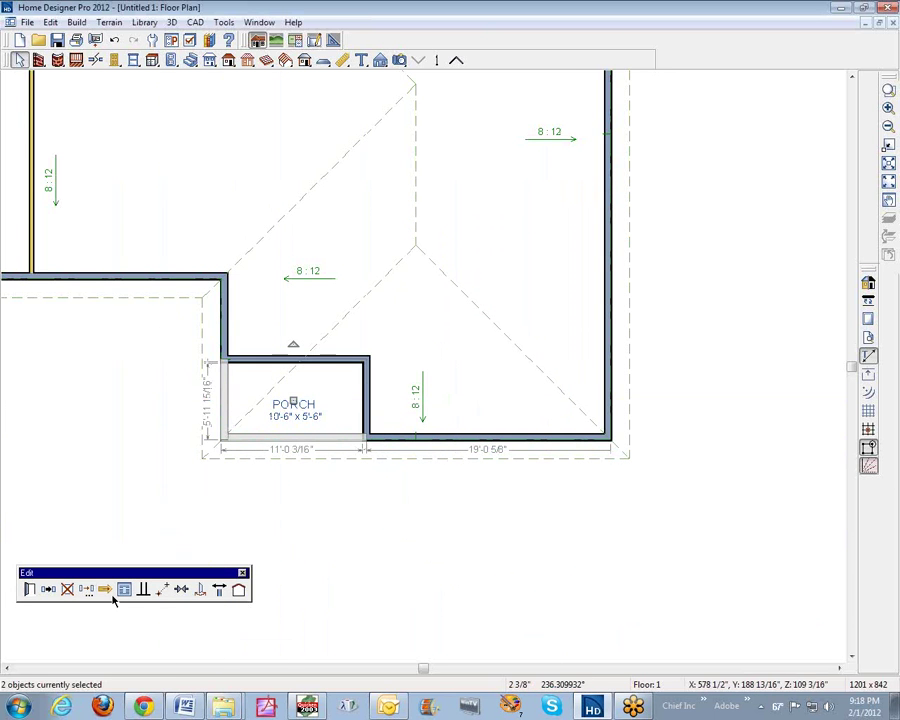
click(124, 589)
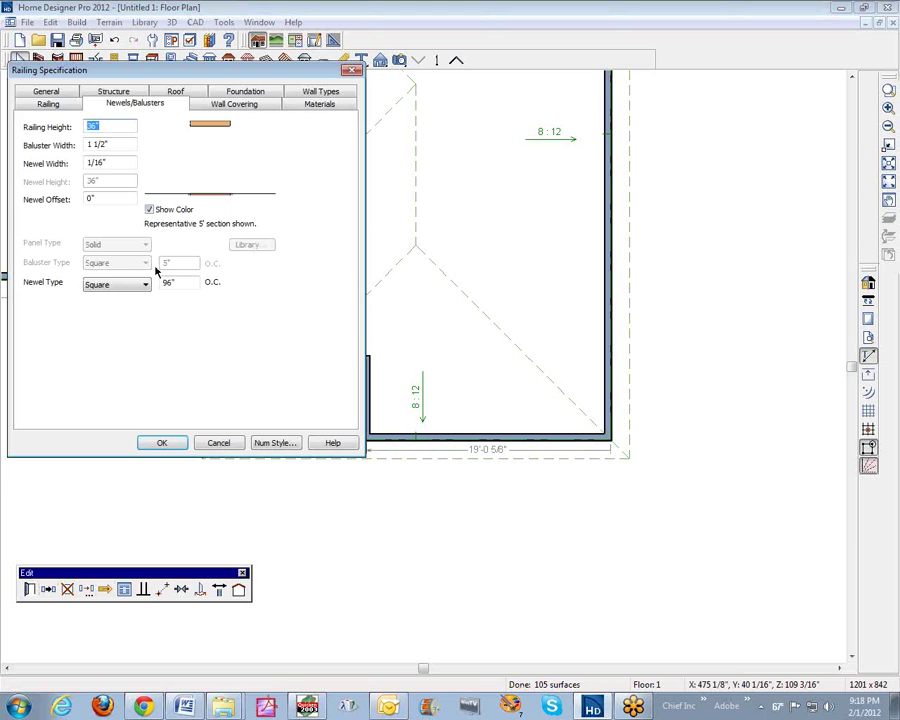
click(229, 442)
click(449, 548)
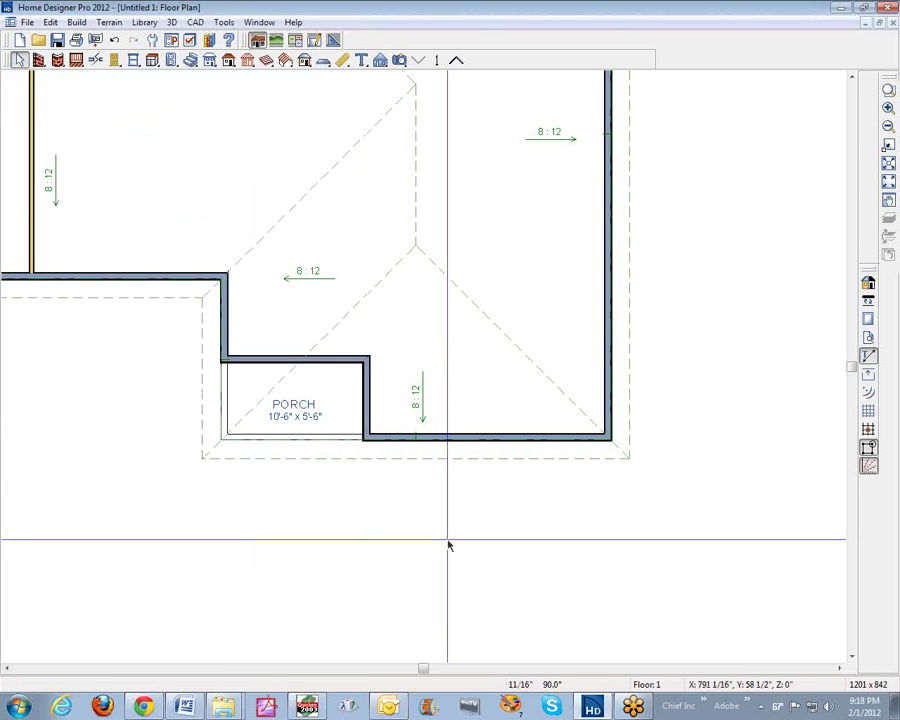
click(893, 97)
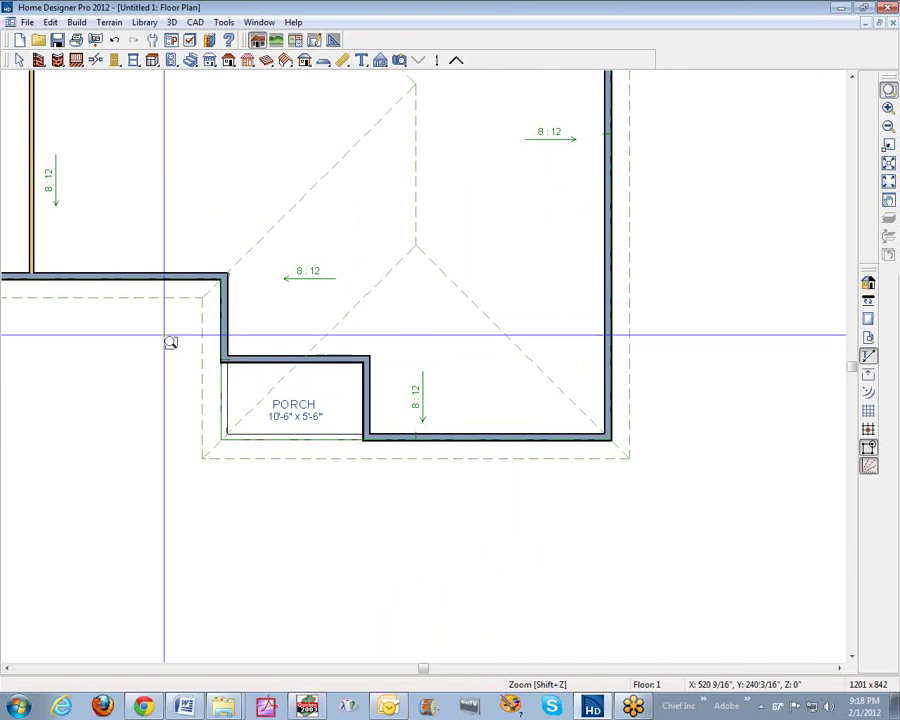
key(space)
Step: View the house in a full 3D perspective overview, then return to the floor plan
click(400, 60)
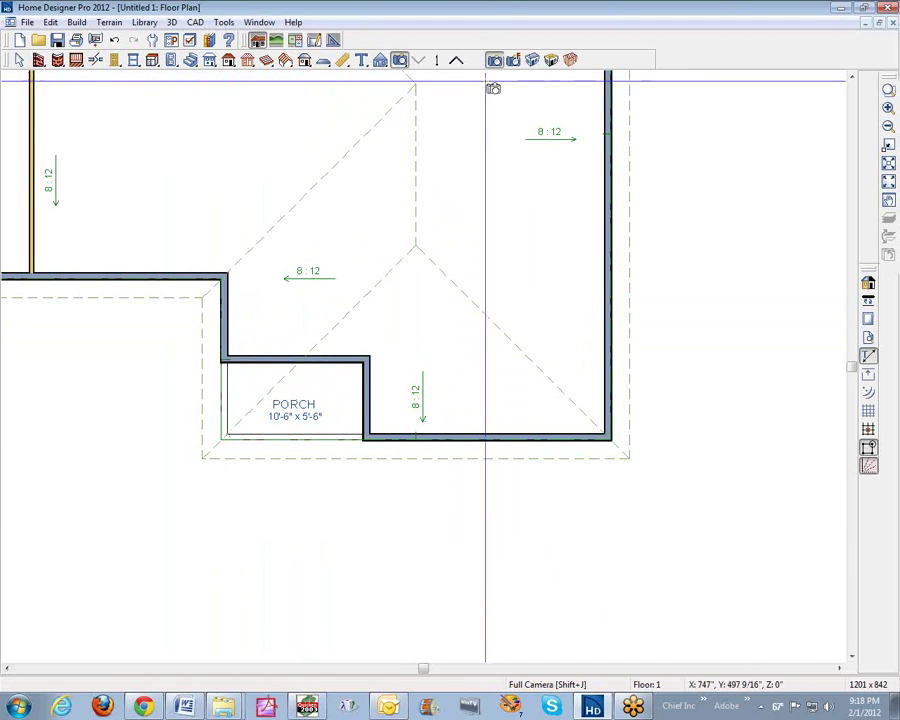
click(533, 58)
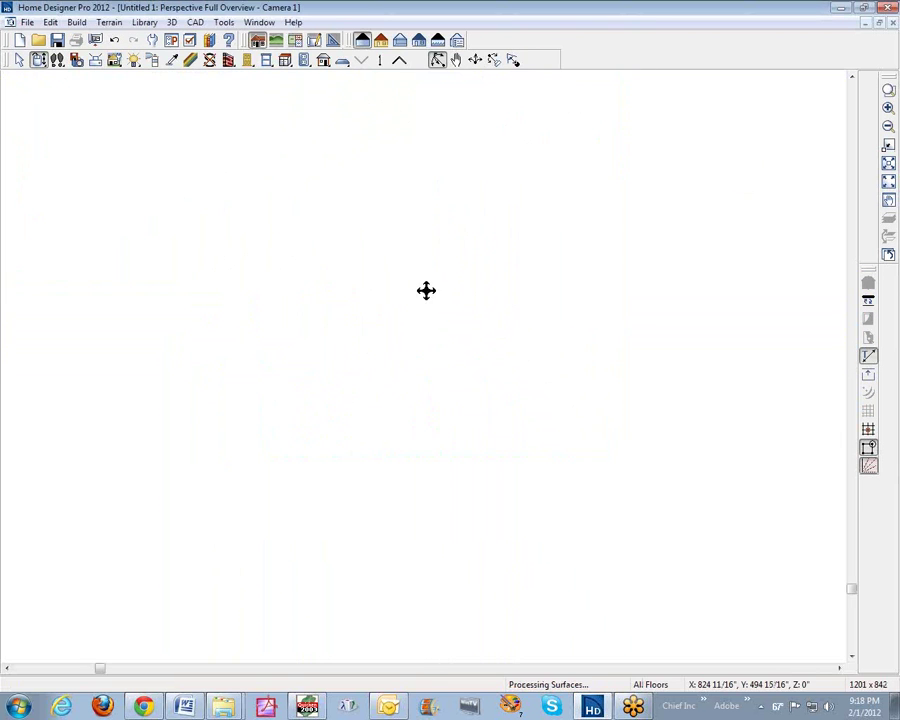
drag(426, 290, 509, 229)
mouse_move(559, 229)
mouse_down()
mouse_move(582, 230)
mouse_move(570, 231)
mouse_up()
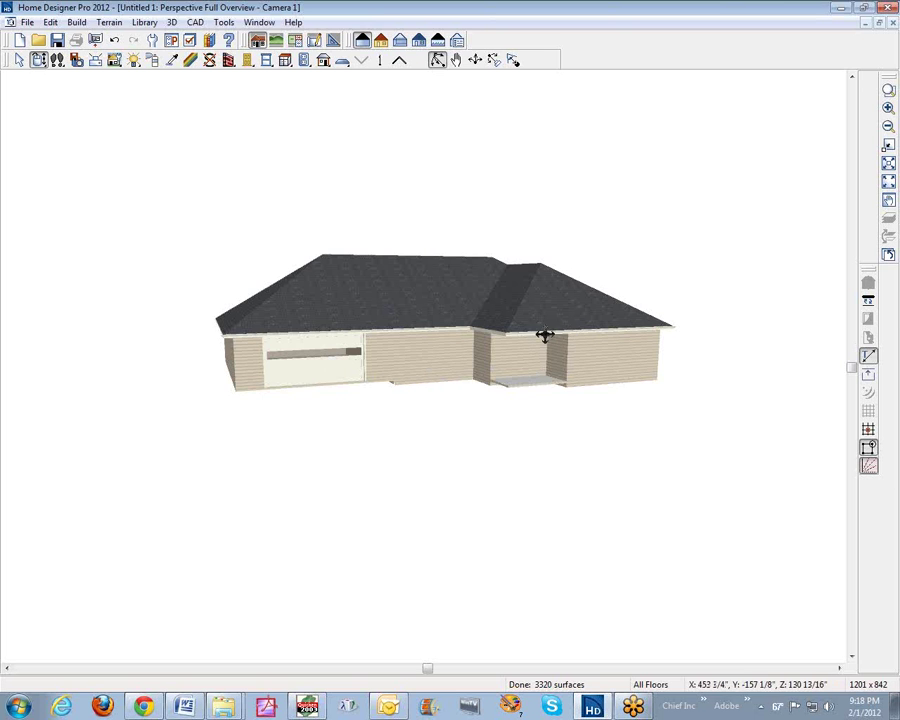
scroll(506, 366, up, 2)
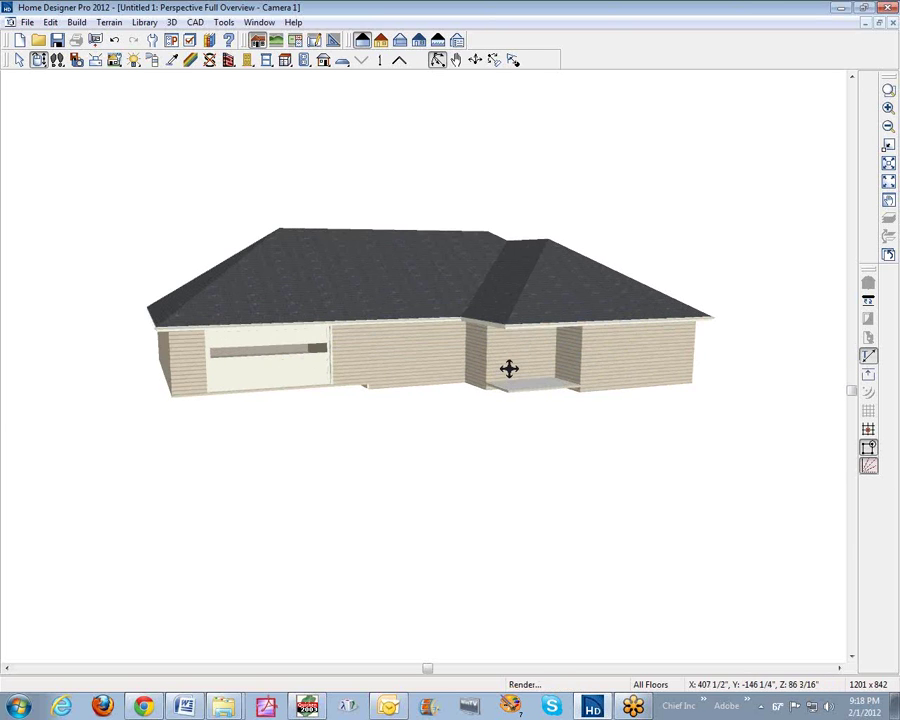
scroll(491, 414, up, 2)
drag(491, 414, 487, 409)
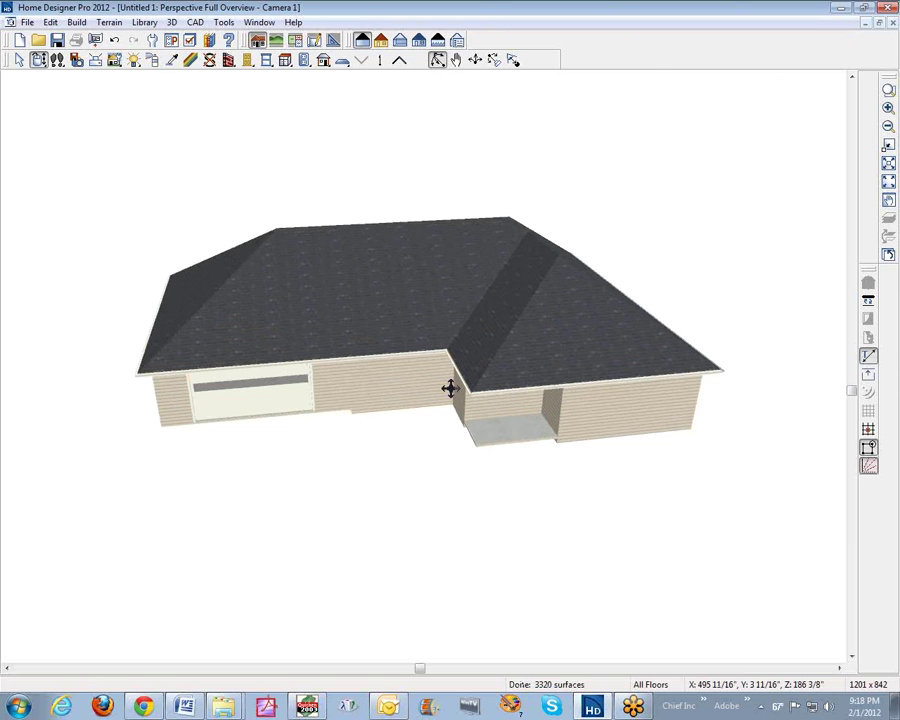
key(ctrl+Tab)
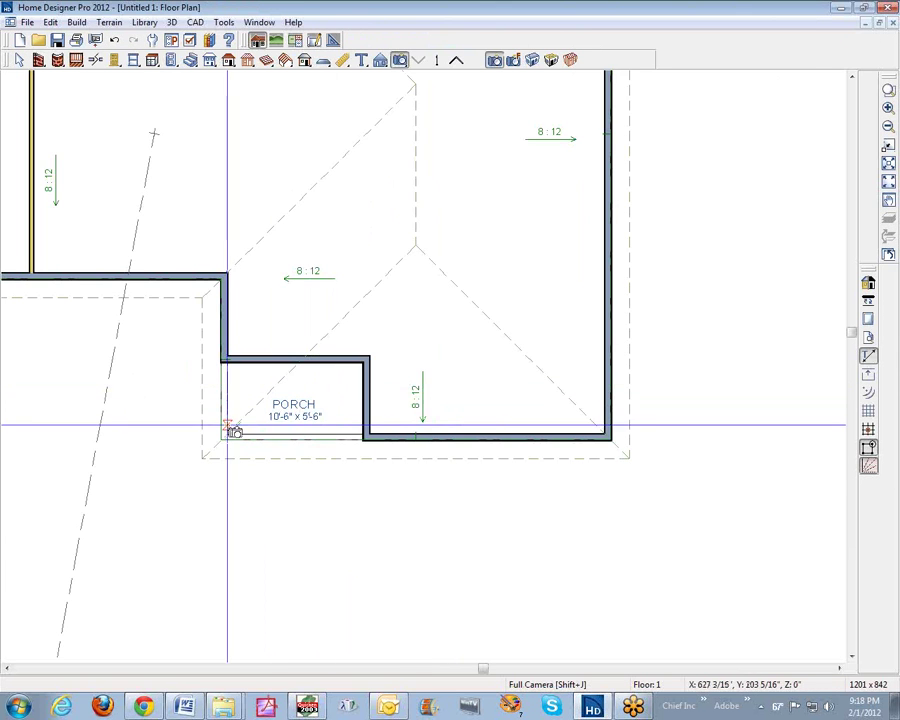
Step: Draw a small rectangular polyline at the porch's lower-left corner and select it
key(space)
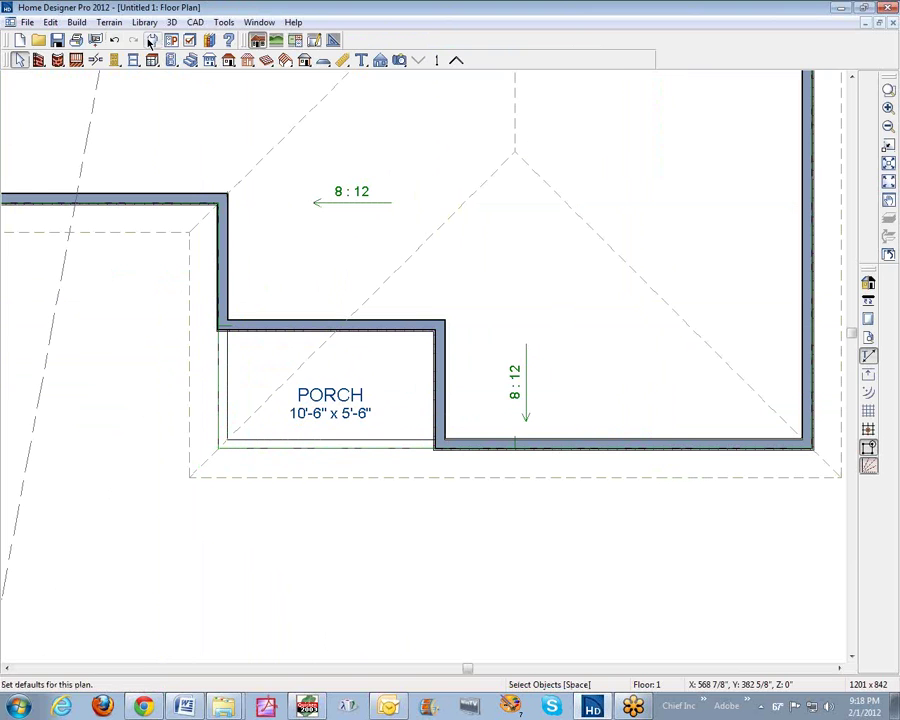
click(195, 22)
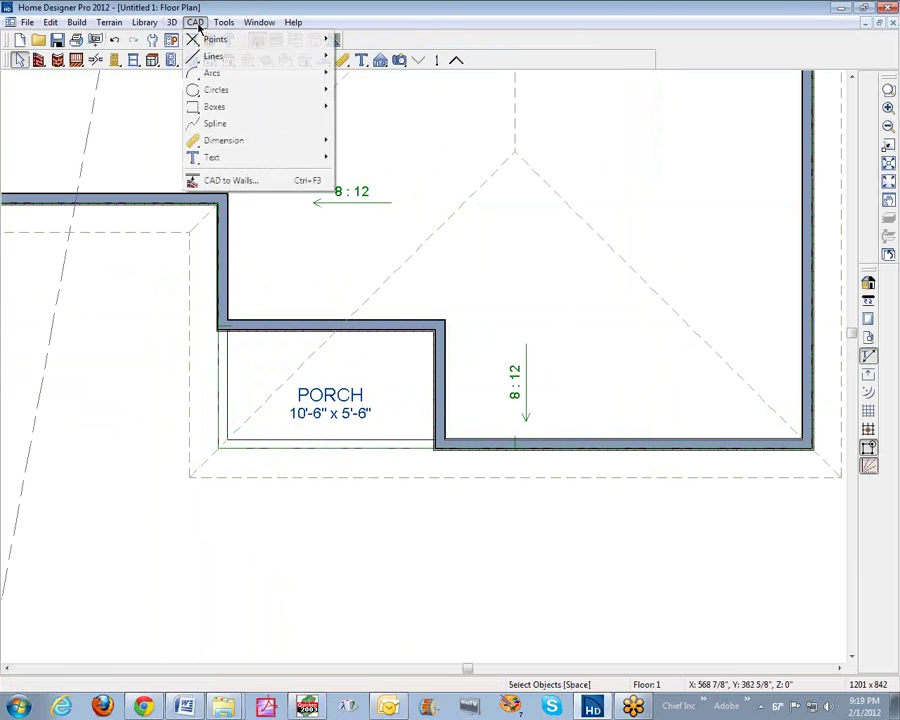
mouse_move(330, 105)
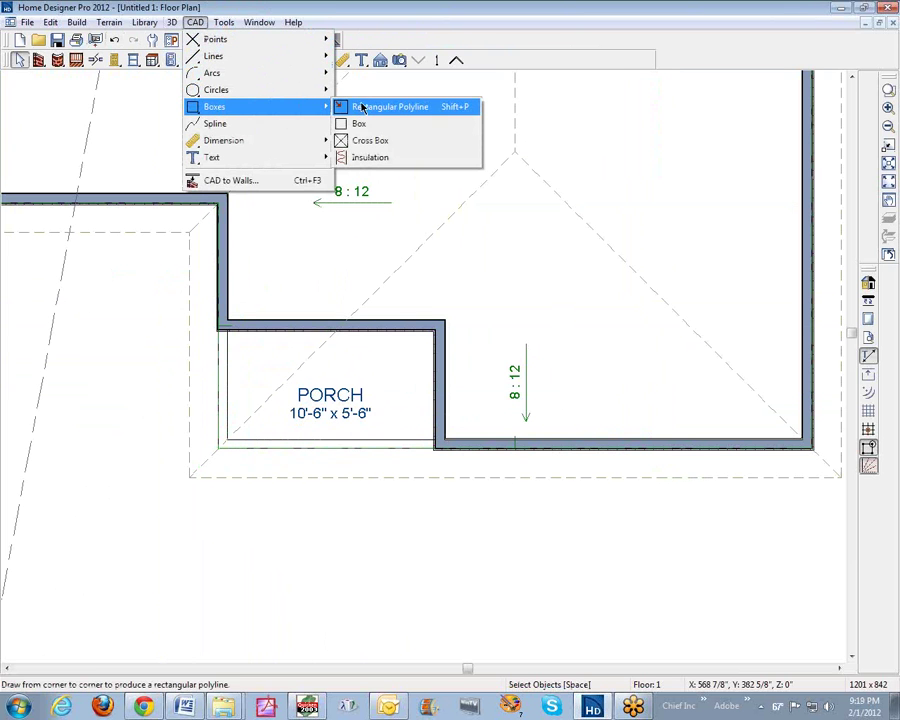
click(403, 110)
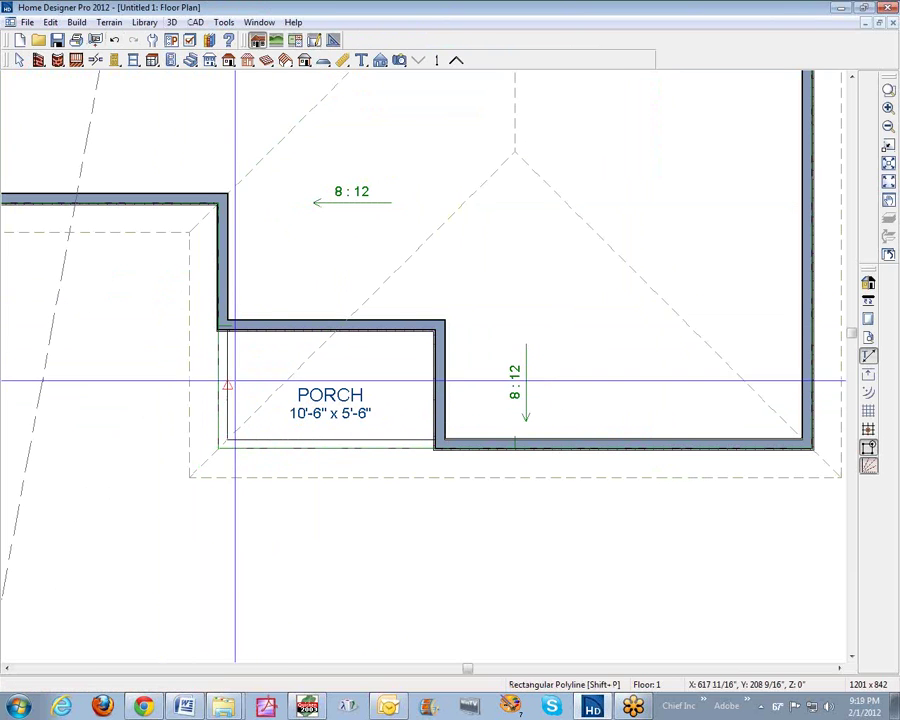
drag(217, 402, 259, 439)
key(space)
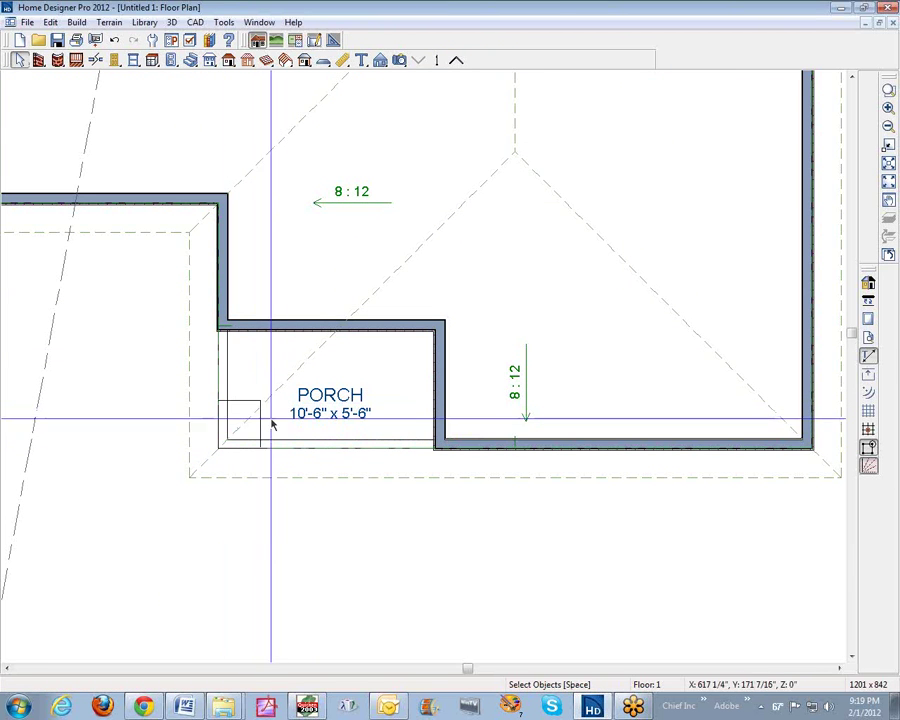
click(259, 427)
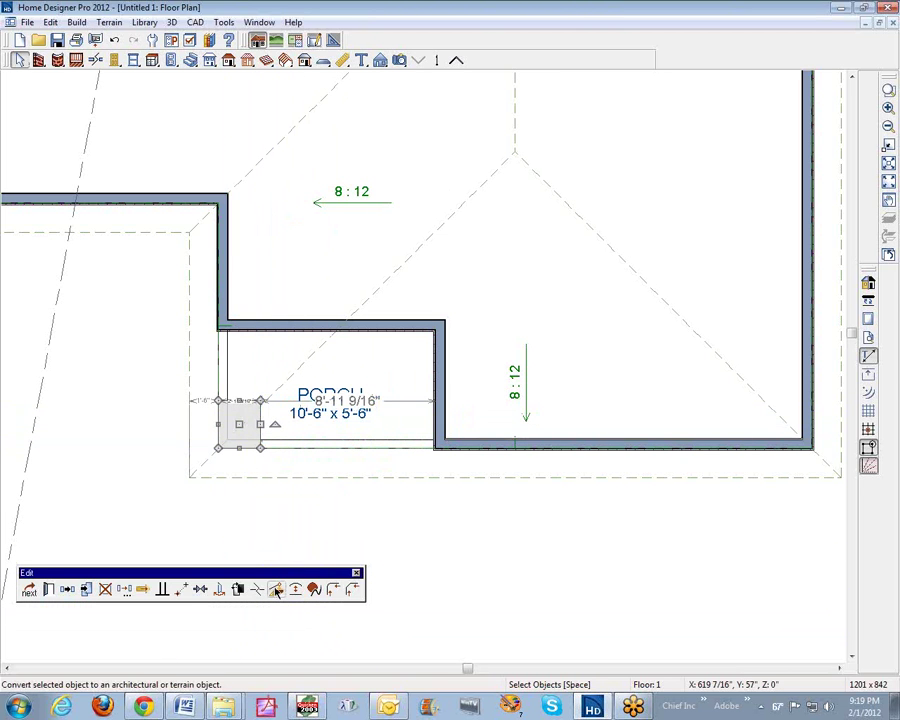
drag(286, 578, 200, 528)
Step: Convert the porch-corner rectangle into a slab
click(98, 440)
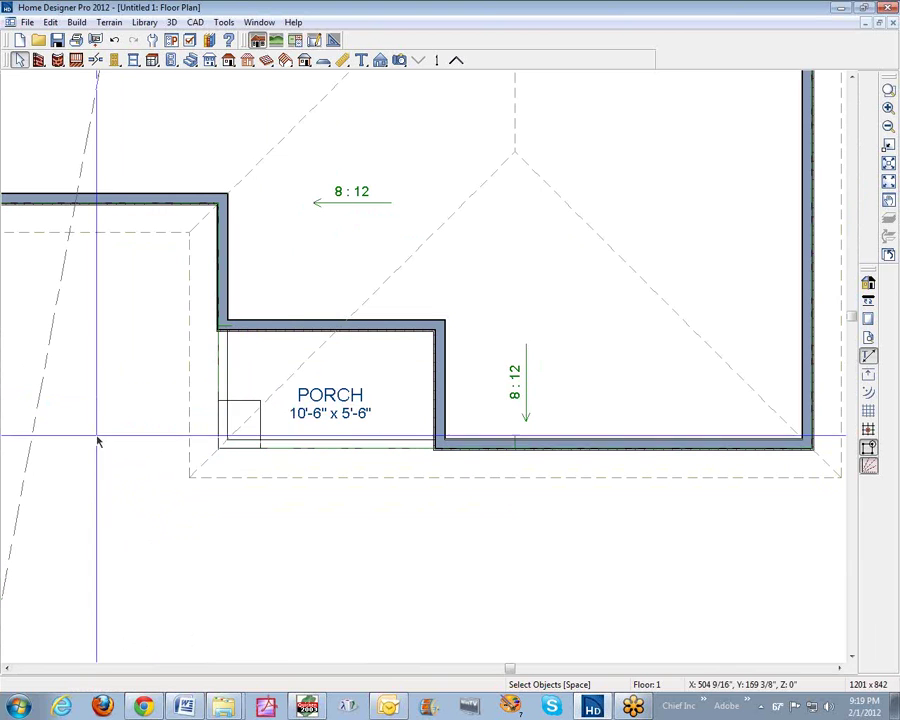
click(262, 430)
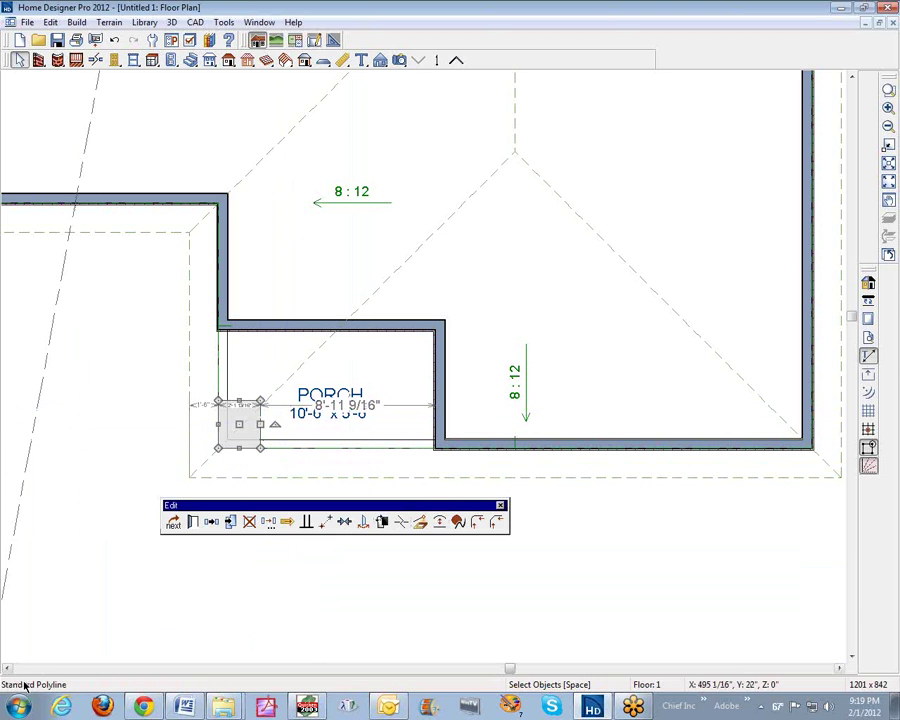
click(420, 524)
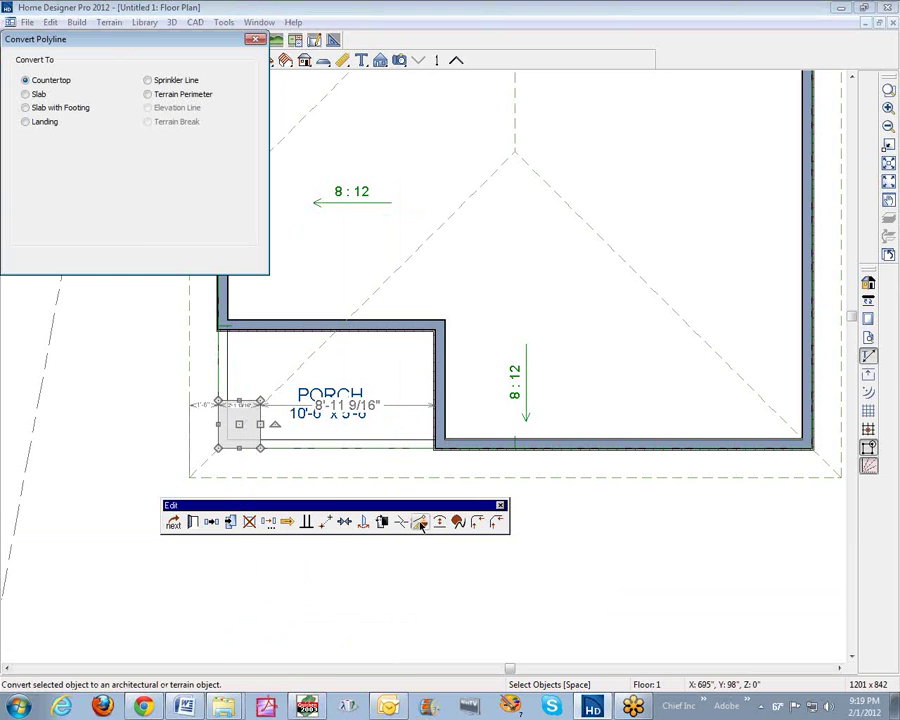
click(26, 94)
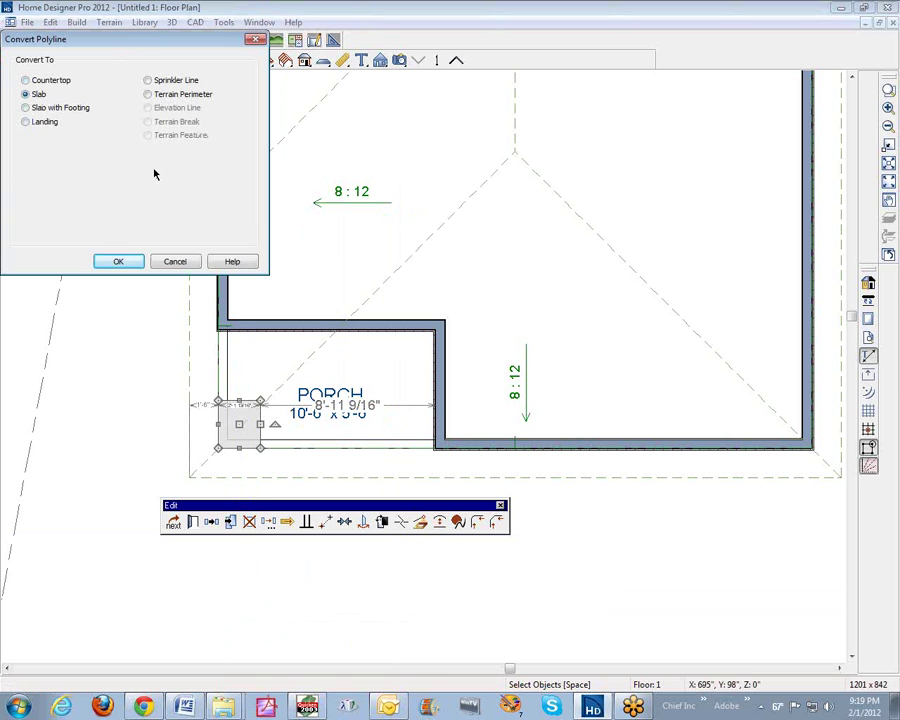
click(118, 261)
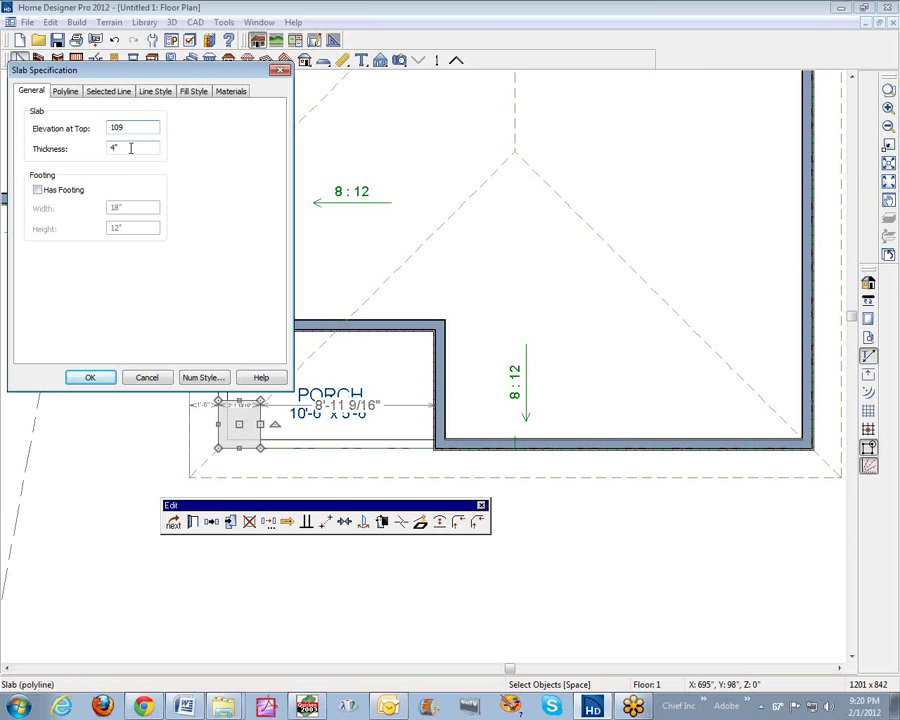
Step: Edit the corner slab's Elevation at Top and Thickness values and accept them
double_click(129, 148)
click(128, 128)
drag(128, 128, 30, 145)
click(113, 146)
click(90, 377)
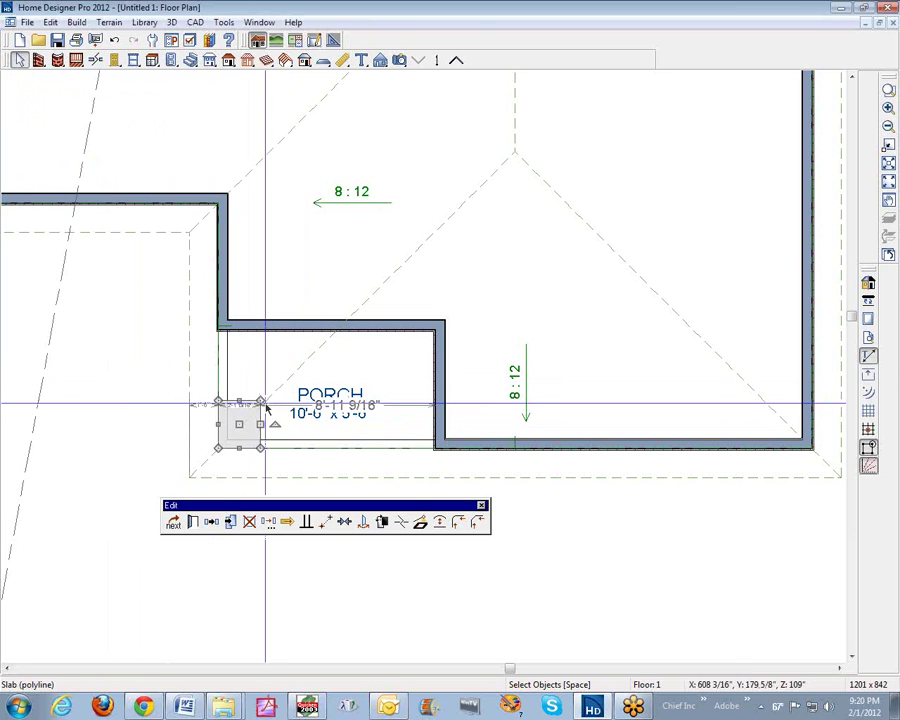
Step: Show the house in a Perspective Full Overview (F9), zoom onto the porch, and bring up the 110" corner slab column's actions
key(Escape)
scroll(216, 380, down, 3)
key(F9)
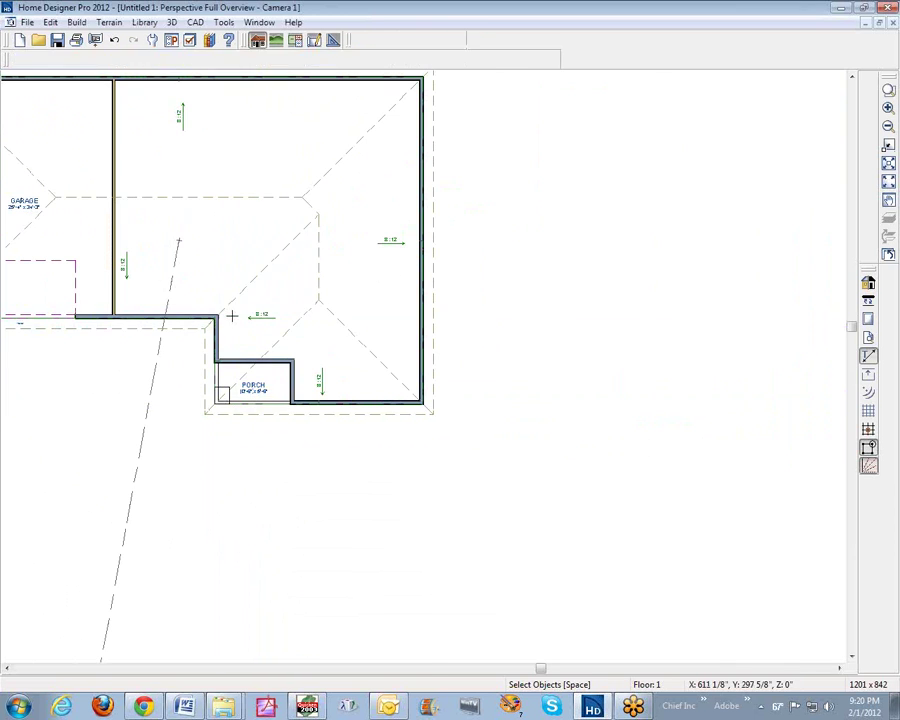
scroll(530, 444, up, 3)
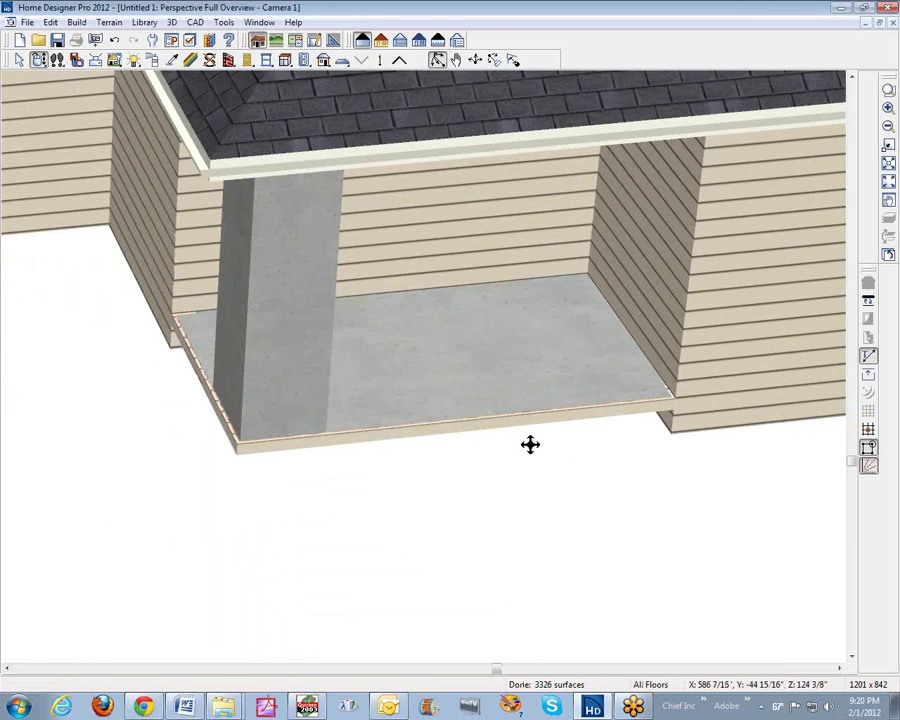
scroll(510, 432, down, 1)
scroll(496, 430, down, 2)
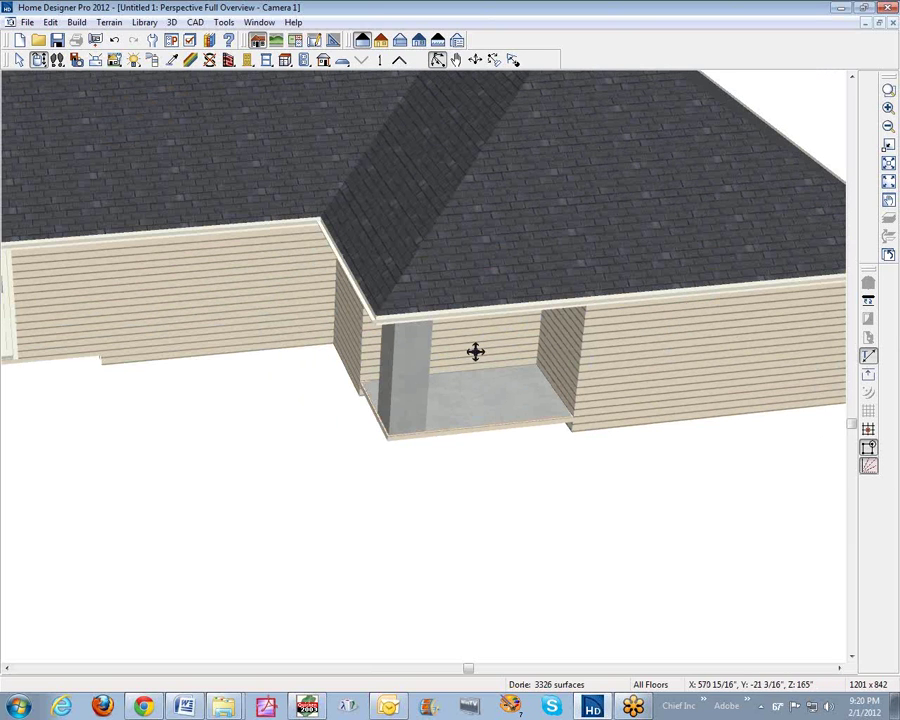
right_click(414, 390)
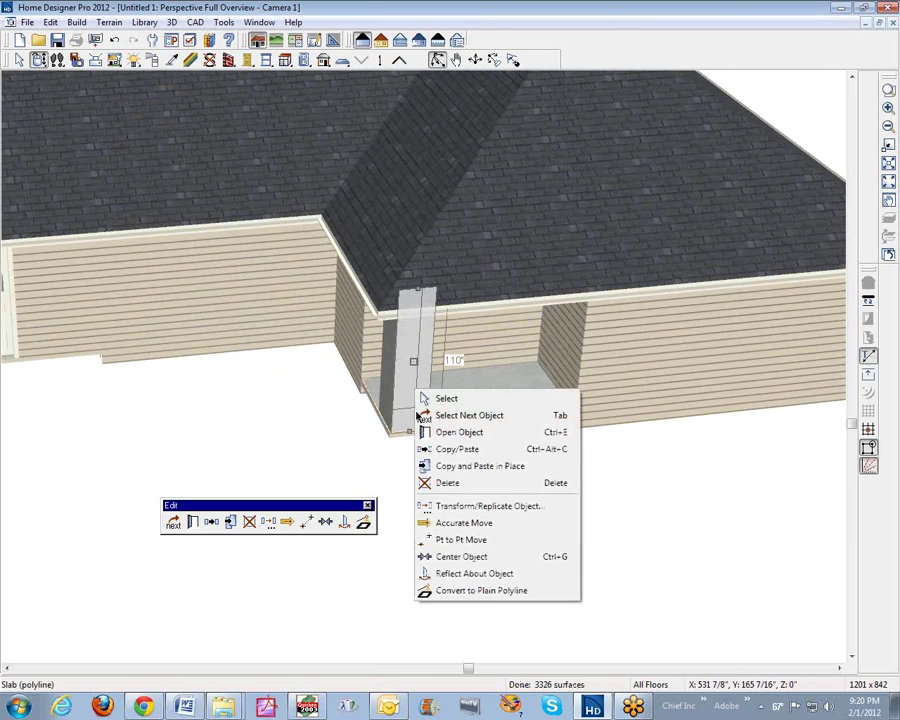
Step: Change the porch-corner slab column's material to Red5 Brick and accept its specification
click(487, 437)
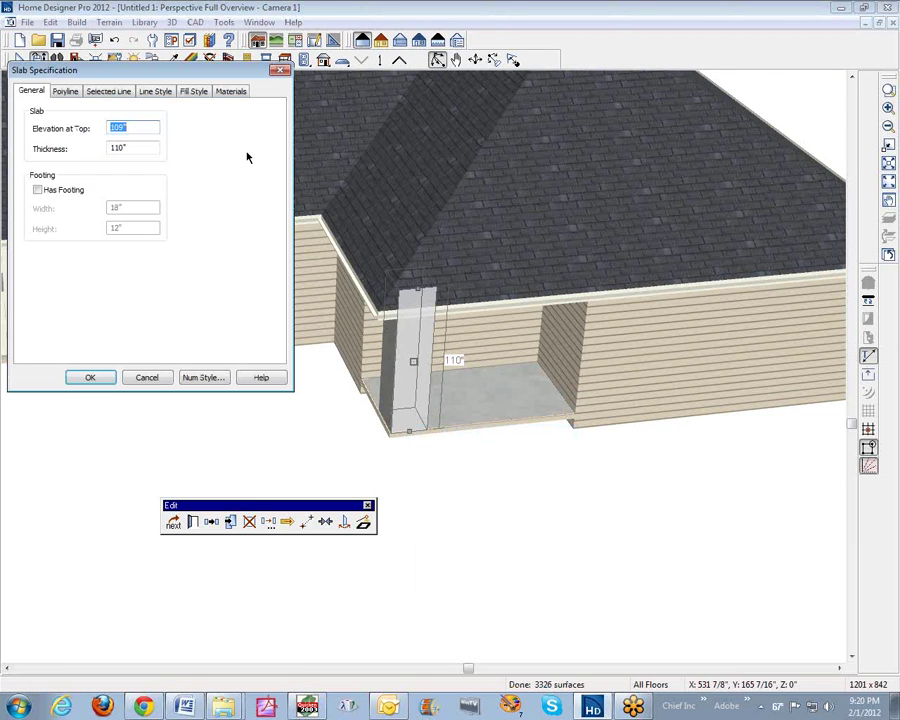
click(234, 95)
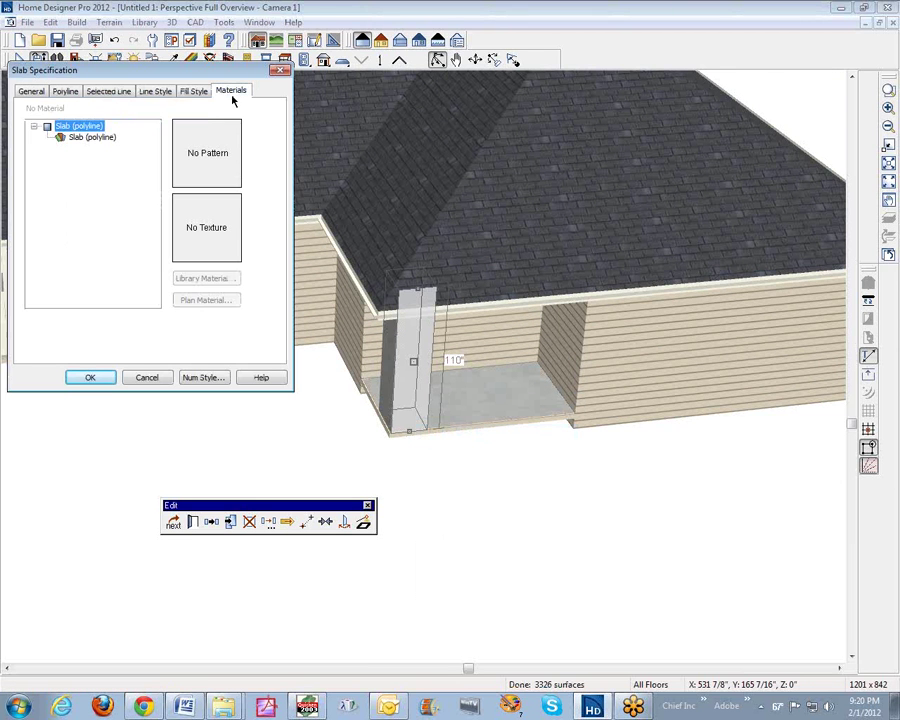
click(92, 139)
click(206, 299)
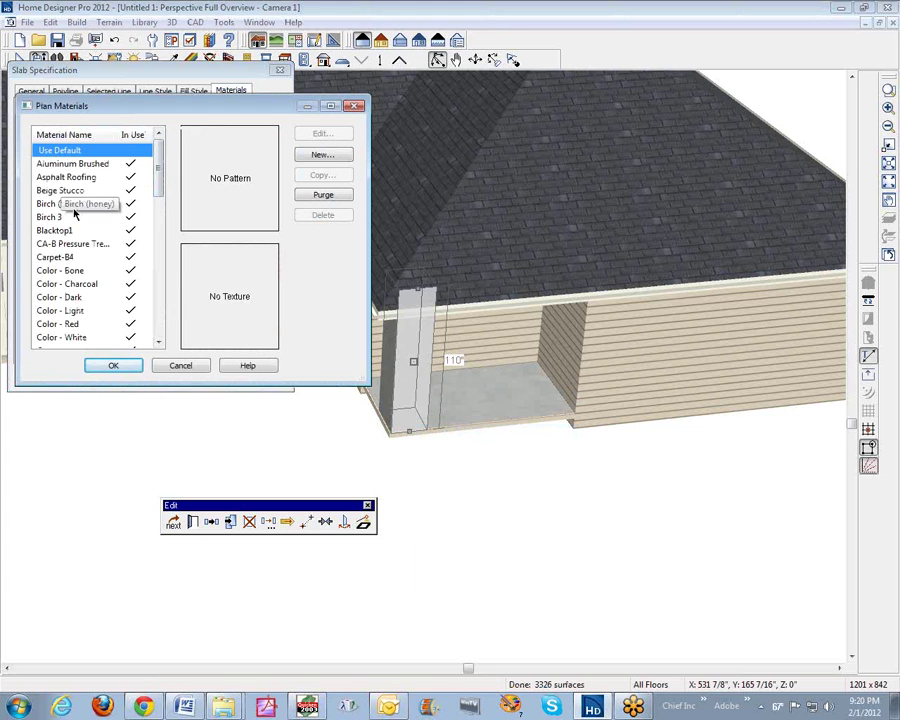
drag(157, 171, 156, 293)
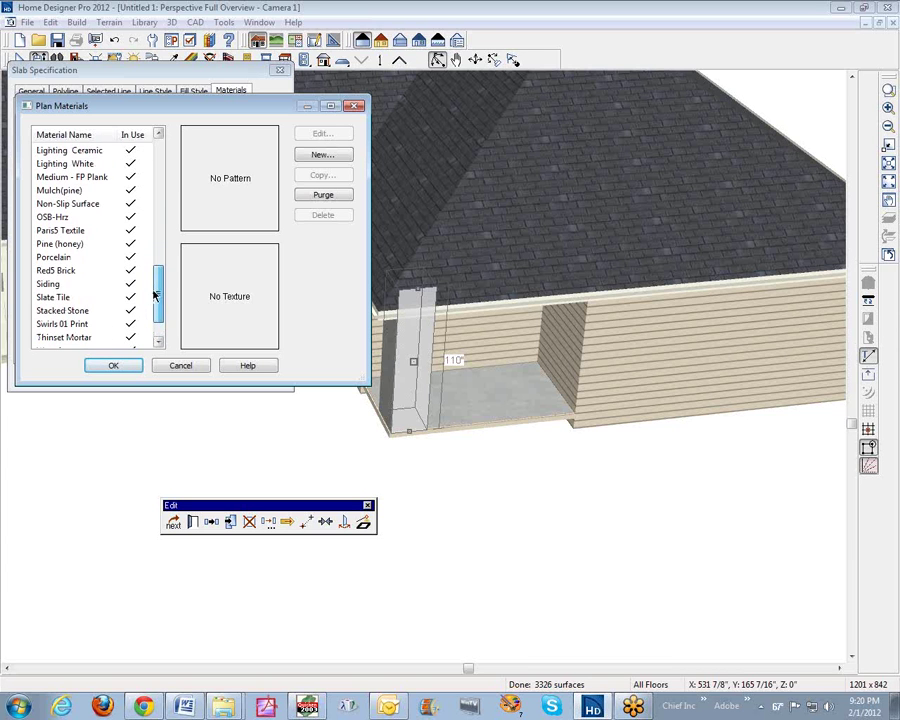
click(47, 272)
click(114, 365)
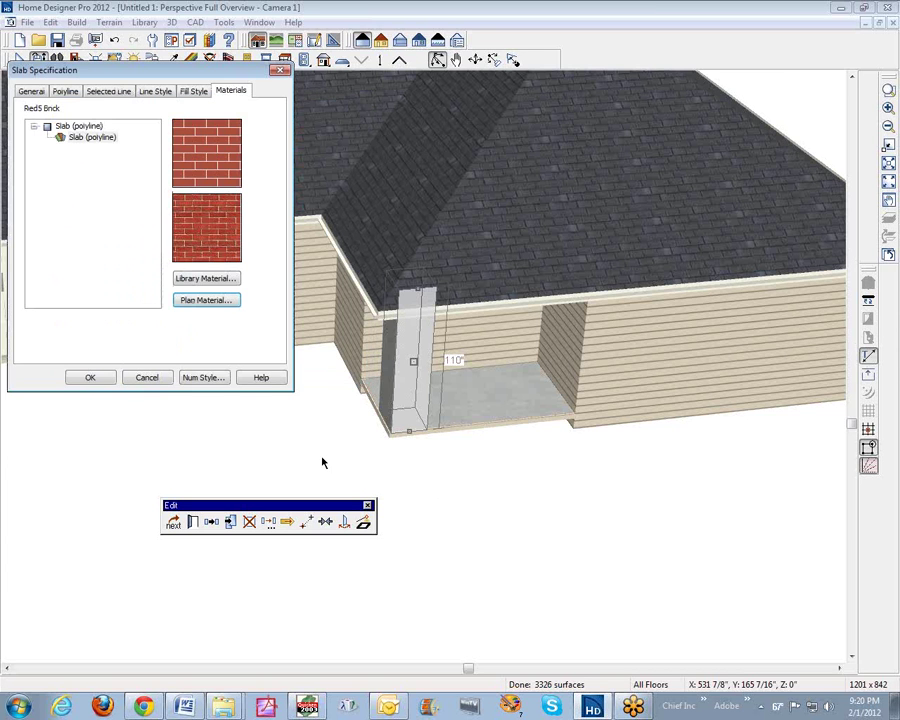
click(89, 379)
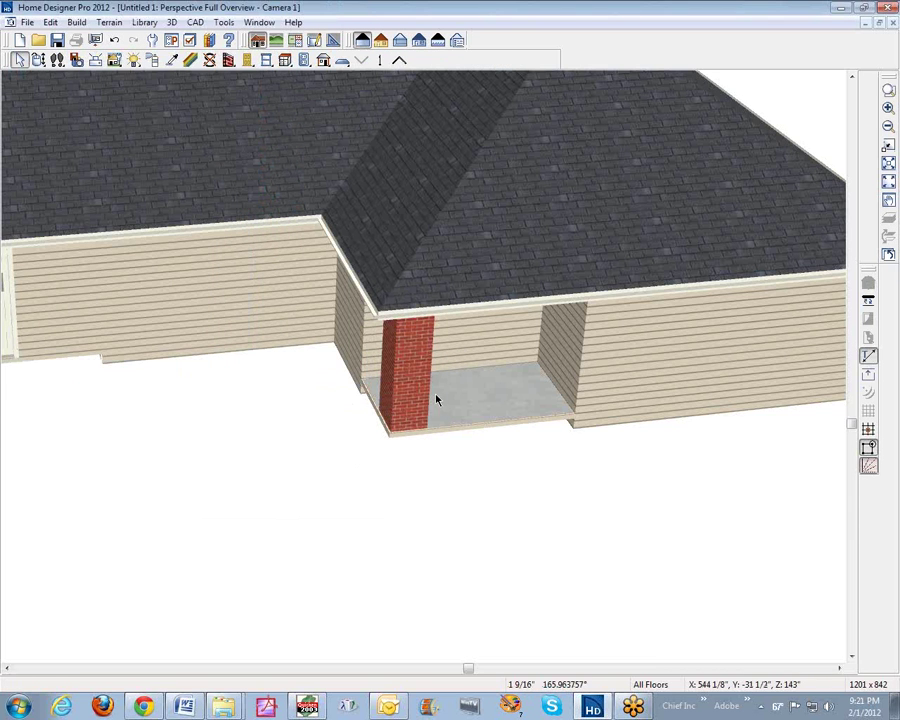